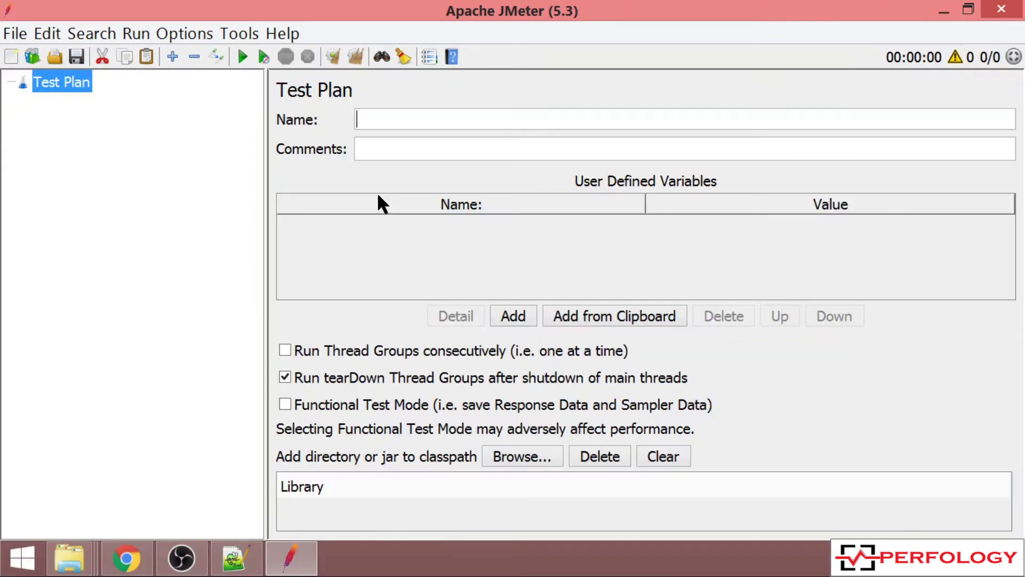
# Step: Name the test plan Perfology and enter Performance Testing as its comment
pyautogui.click(389, 117)
pyautogui.write('Perfology')
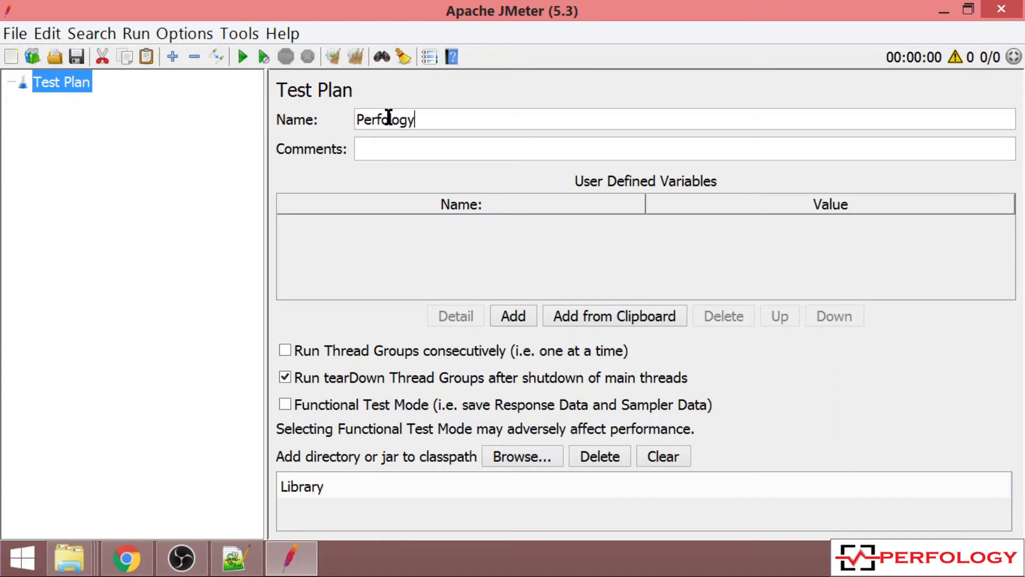
pyautogui.click(388, 148)
pyautogui.write('Performa')
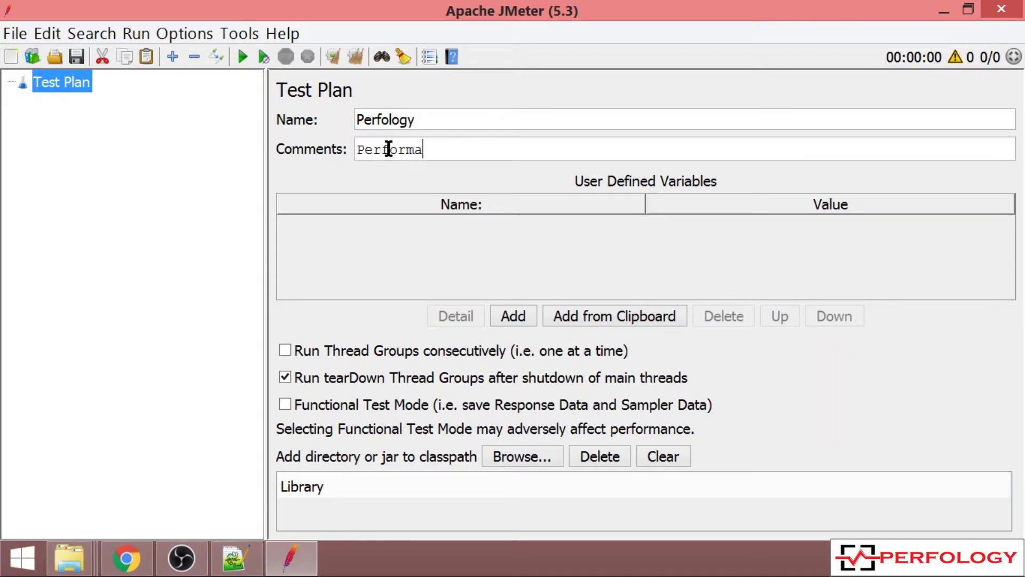
pyautogui.write('nce Testing')
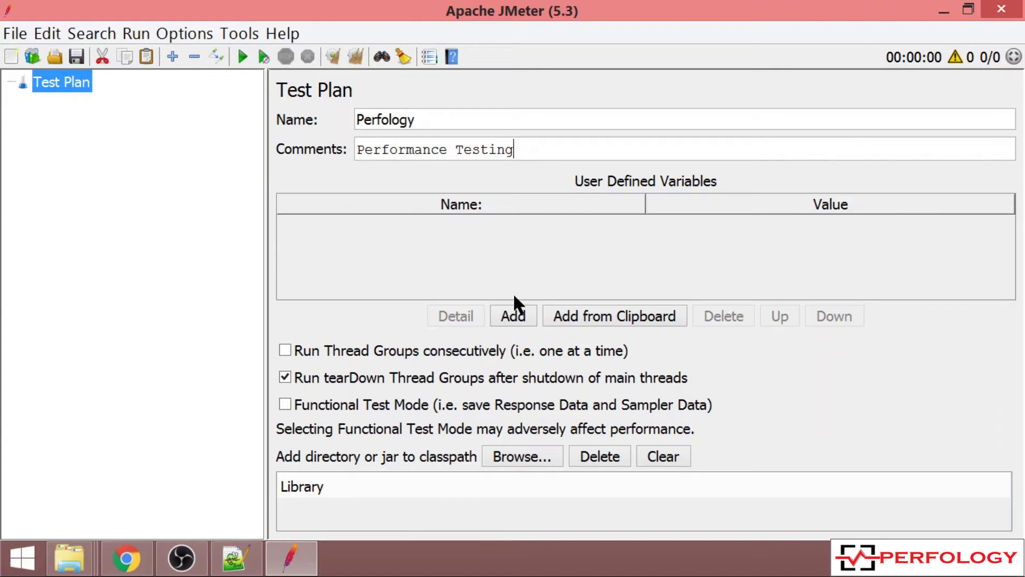
# Step: Add two user defined variables to the test plan and name them var1 and var2
pyautogui.click(511, 312)
pyautogui.click(511, 311)
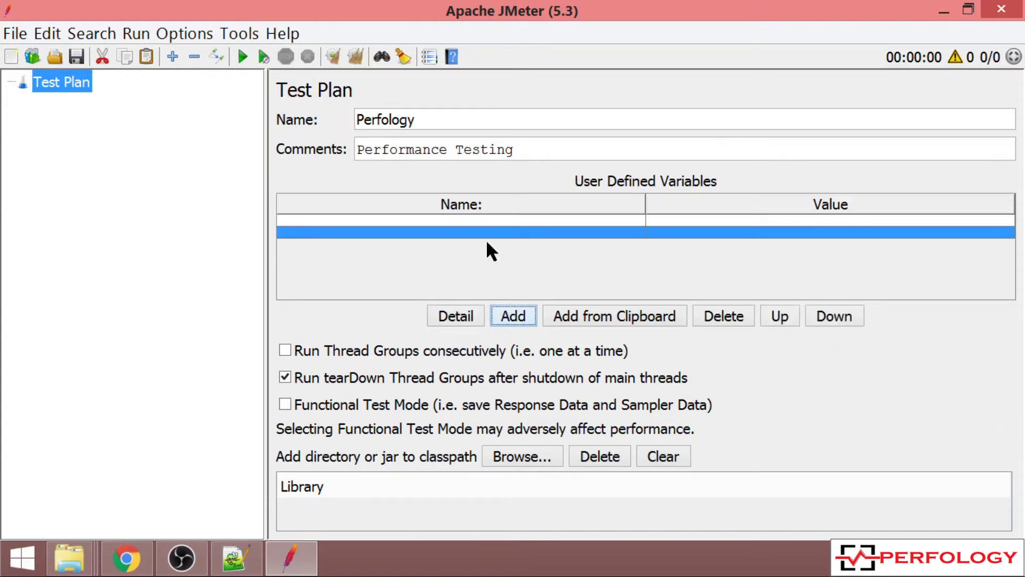
pyautogui.doubleClick(471, 219)
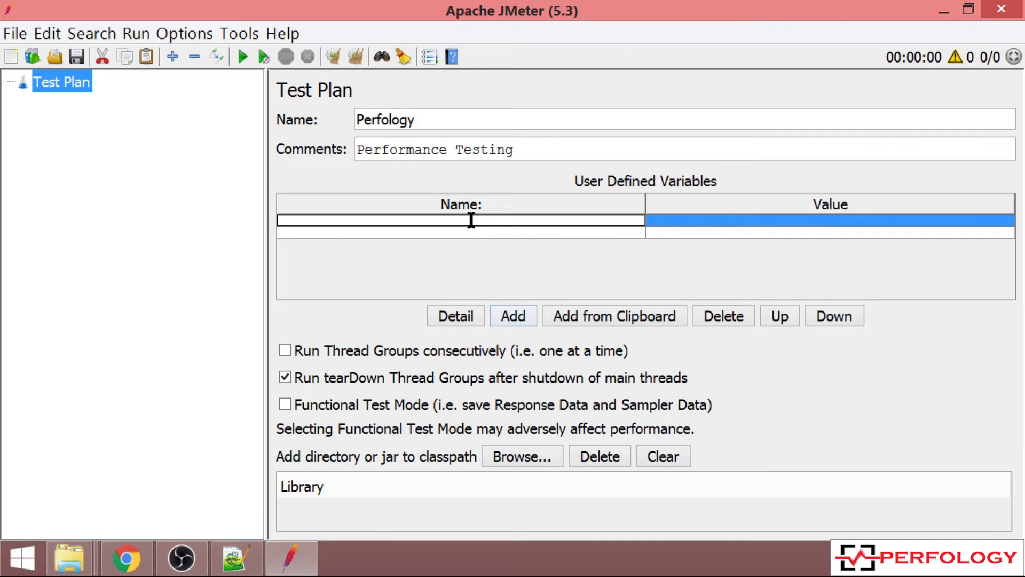
pyautogui.write('var1')
pyautogui.click(423, 231)
pyautogui.click(423, 231)
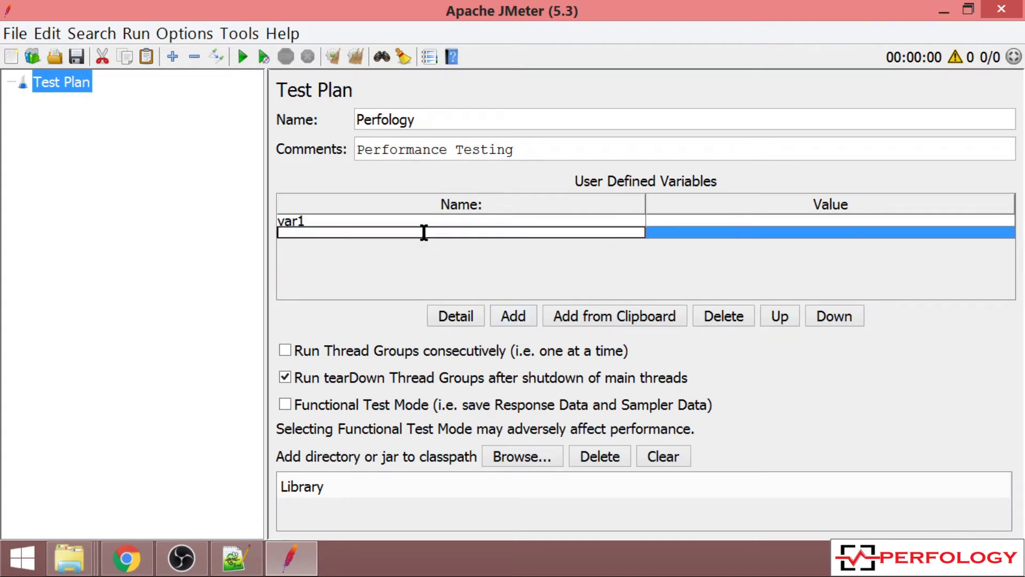
pyautogui.write('var2')
# Step: Set the value of var1 to val1 and the value of var2 to val2
pyautogui.click(581, 221)
pyautogui.click(581, 221)
pyautogui.click(661, 221)
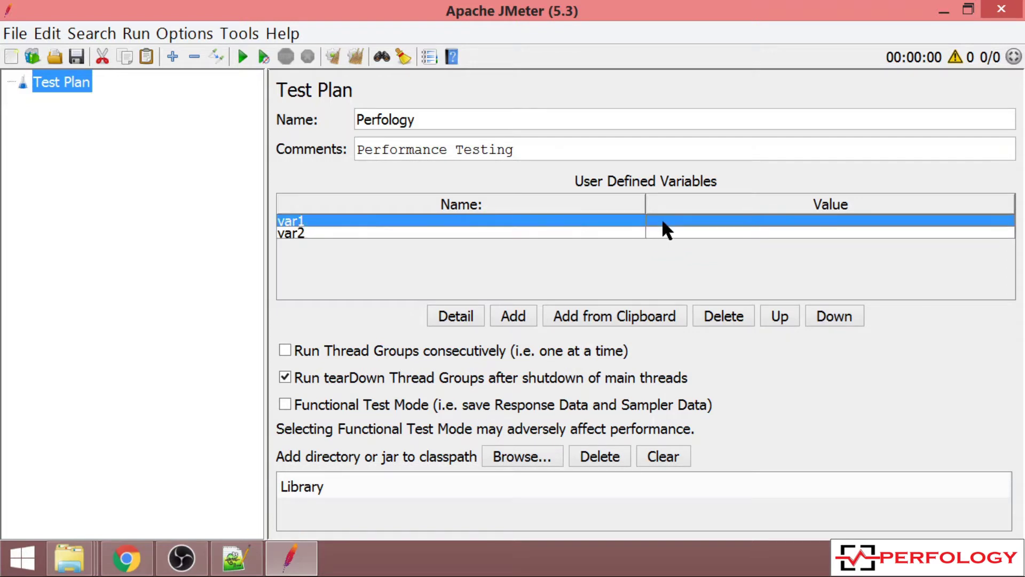
pyautogui.click(663, 222)
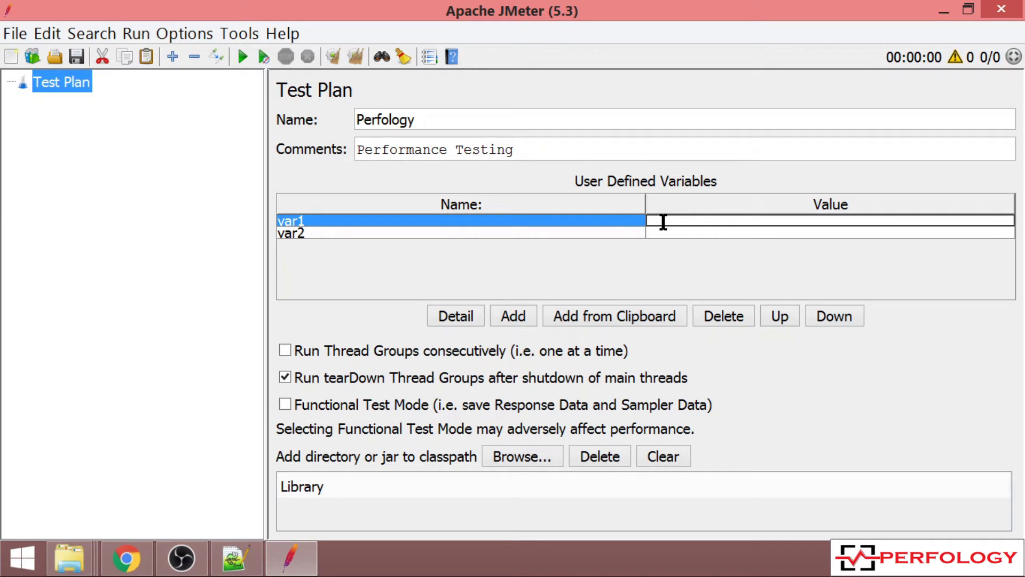
pyautogui.write('va')
pyautogui.write('r1')
pyautogui.click(662, 233)
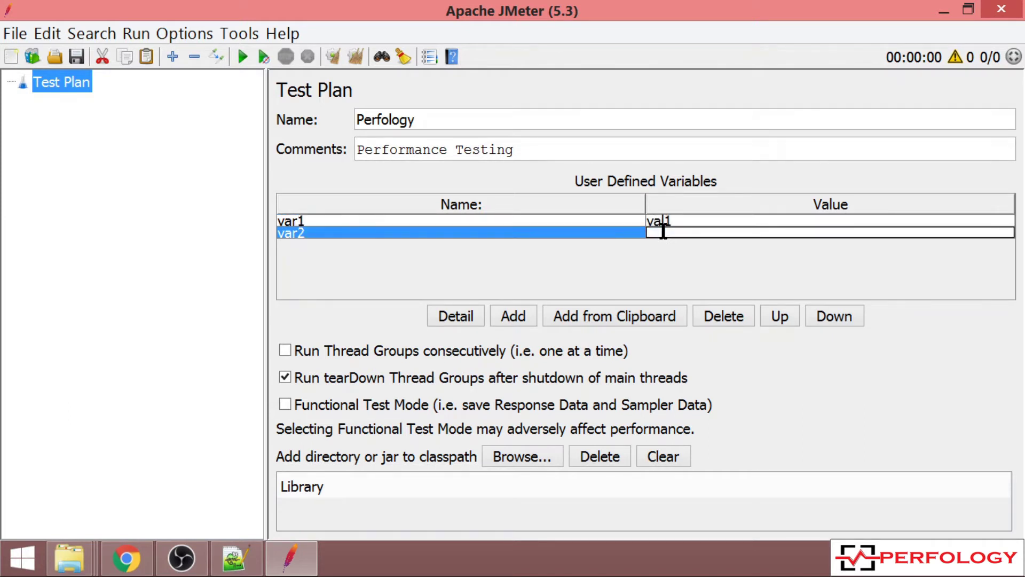
pyautogui.write('var2')
pyautogui.click(633, 220)
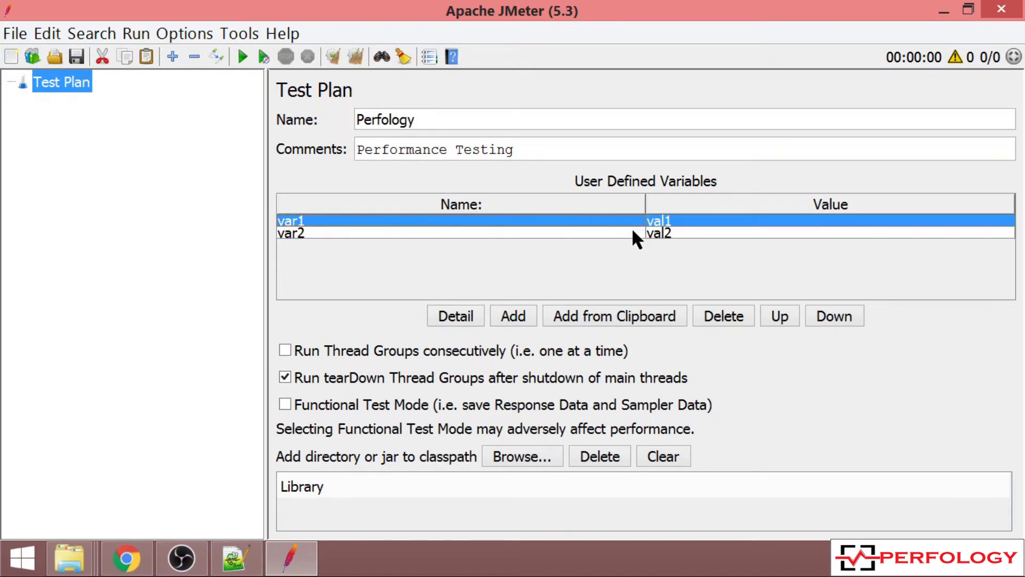
pyautogui.click(634, 230)
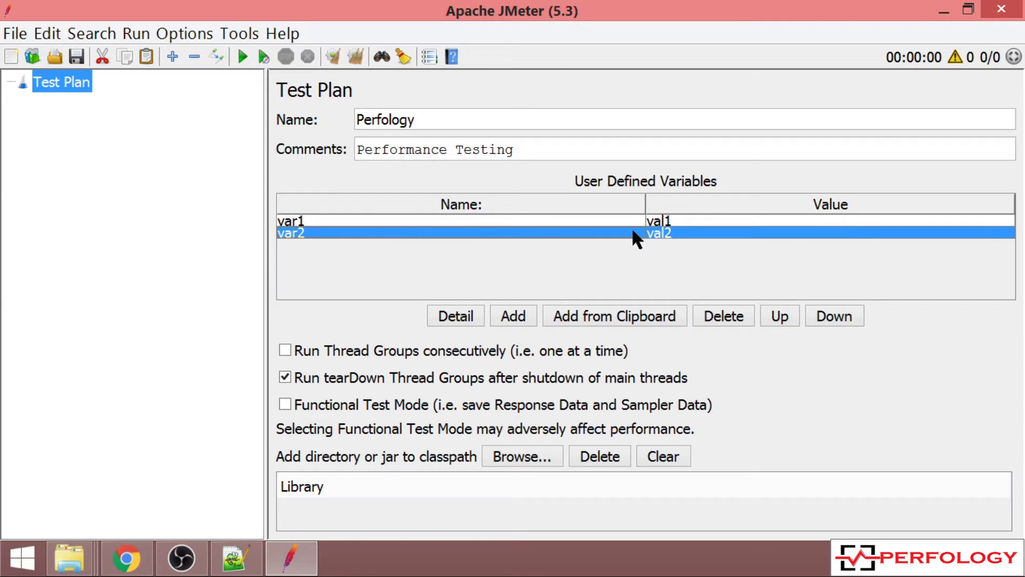
pyautogui.click(622, 221)
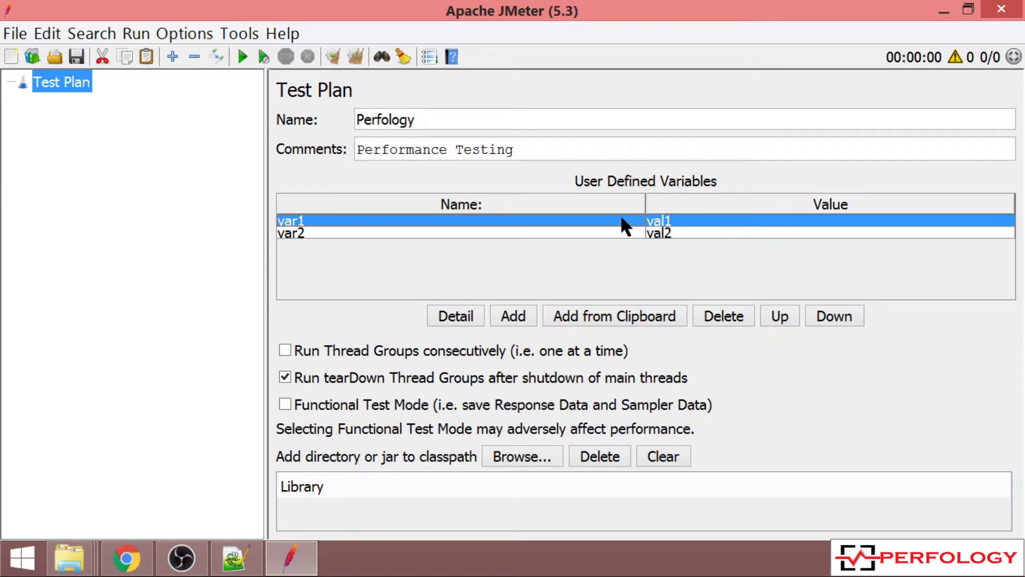
pyautogui.doubleClick(331, 220)
pyautogui.moveTo(331, 220); pyautogui.dragTo(248, 212)
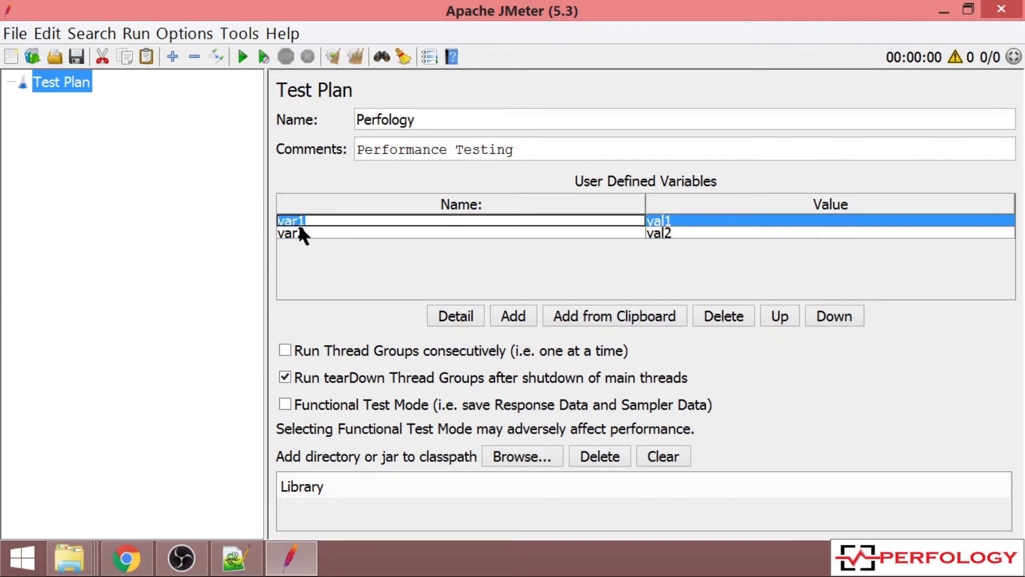
pyautogui.click(312, 231)
pyautogui.doubleClick(312, 232)
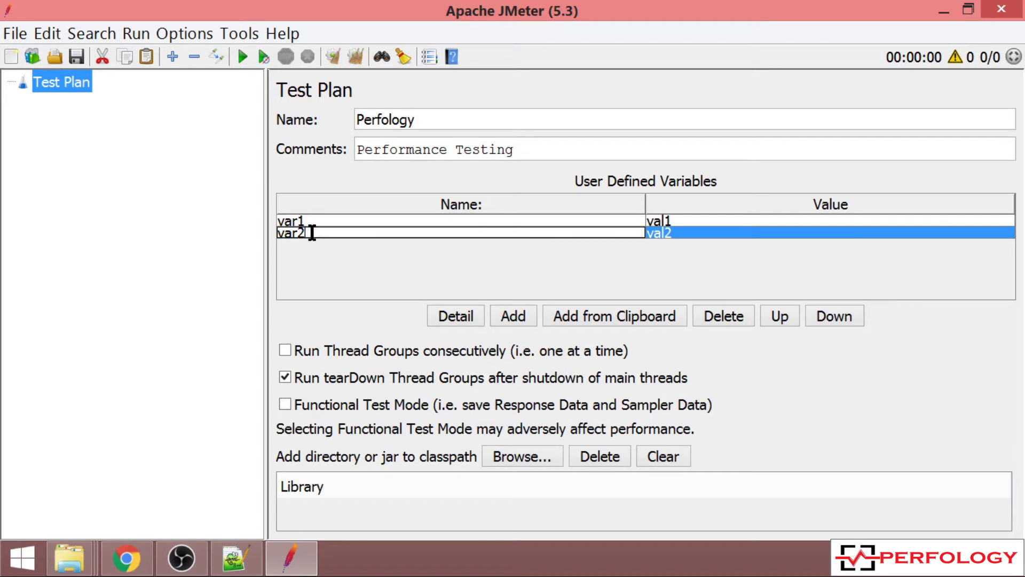
pyautogui.moveTo(311, 232); pyautogui.dragTo(280, 230)
pyautogui.click(319, 221)
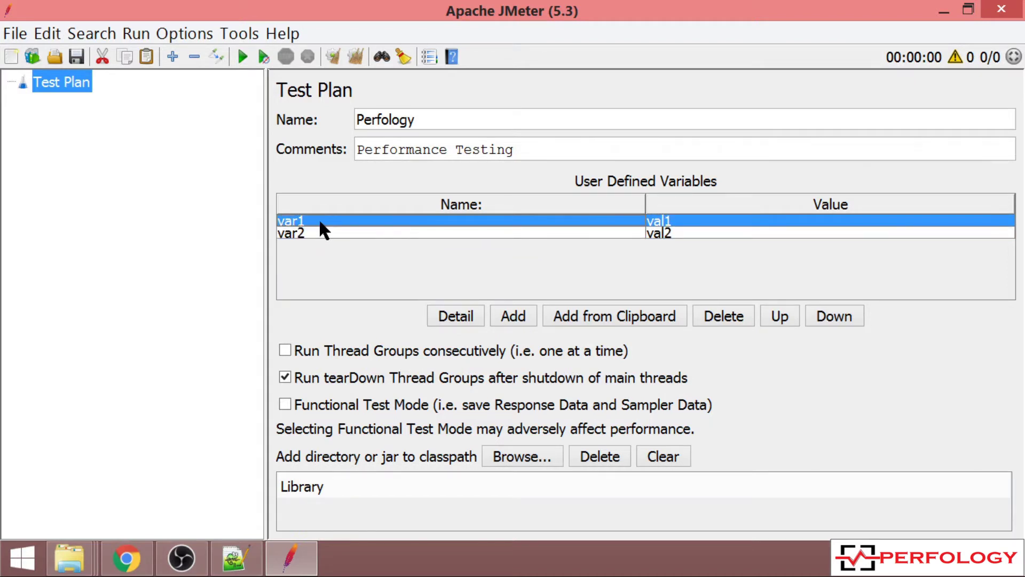
pyautogui.doubleClick(314, 220)
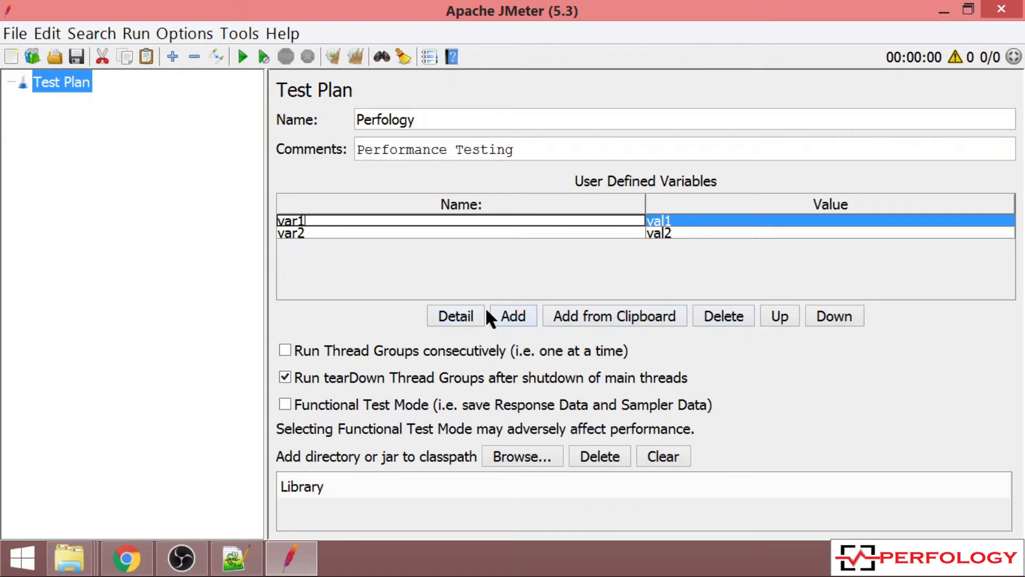
# Step: Add an empty row to the user defined variables and examine the details of var1
pyautogui.click(505, 314)
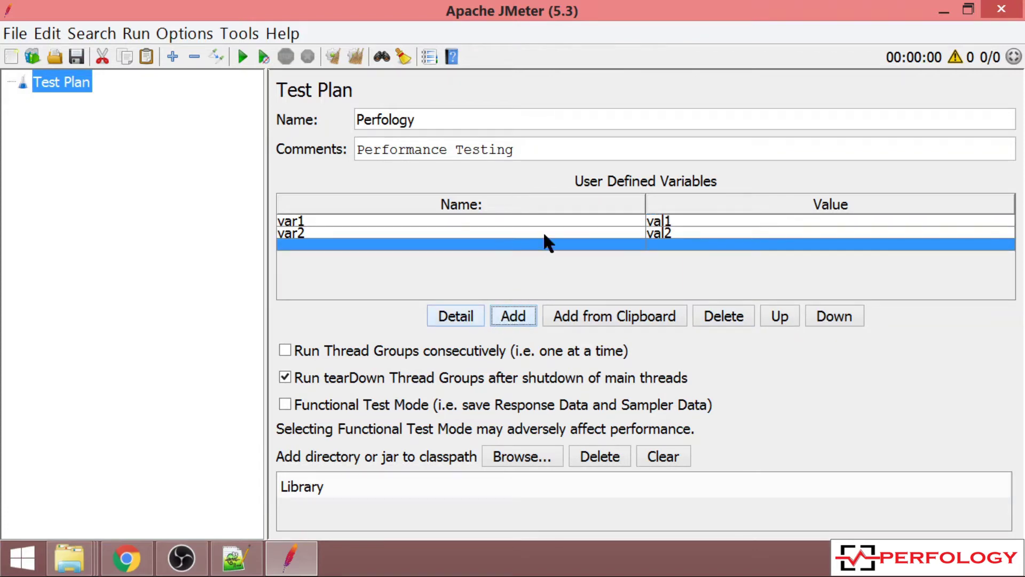
pyautogui.click(532, 220)
pyautogui.click(458, 319)
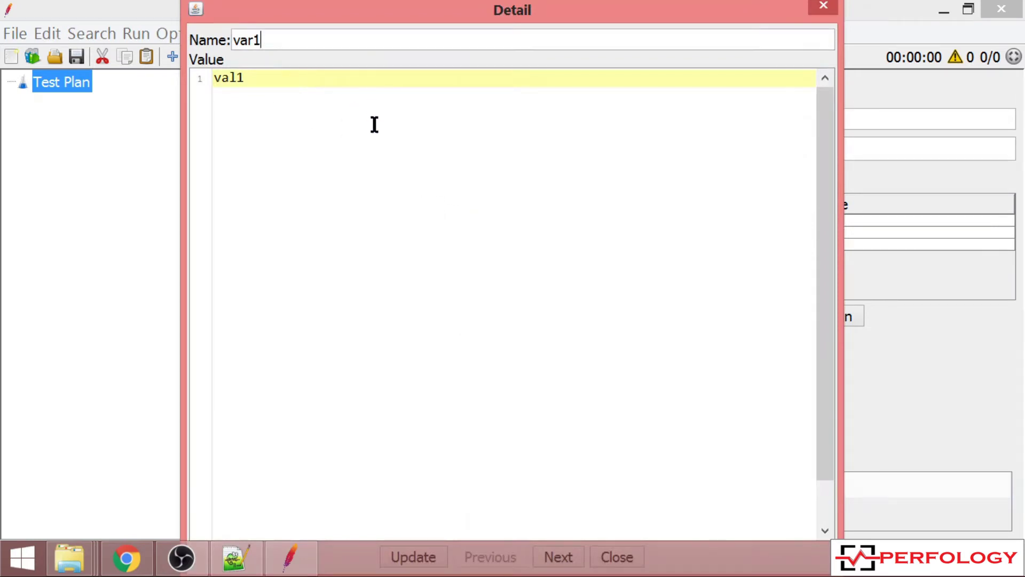
pyautogui.moveTo(825, 269); pyautogui.dragTo(808, 192)
pyautogui.moveTo(263, 80); pyautogui.dragTo(194, 75)
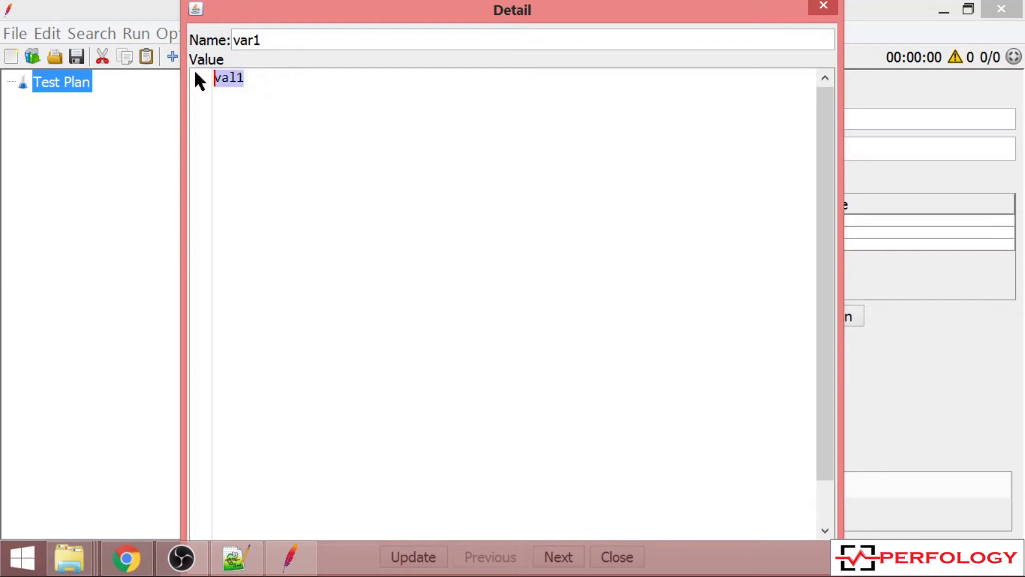
pyautogui.click(824, 5)
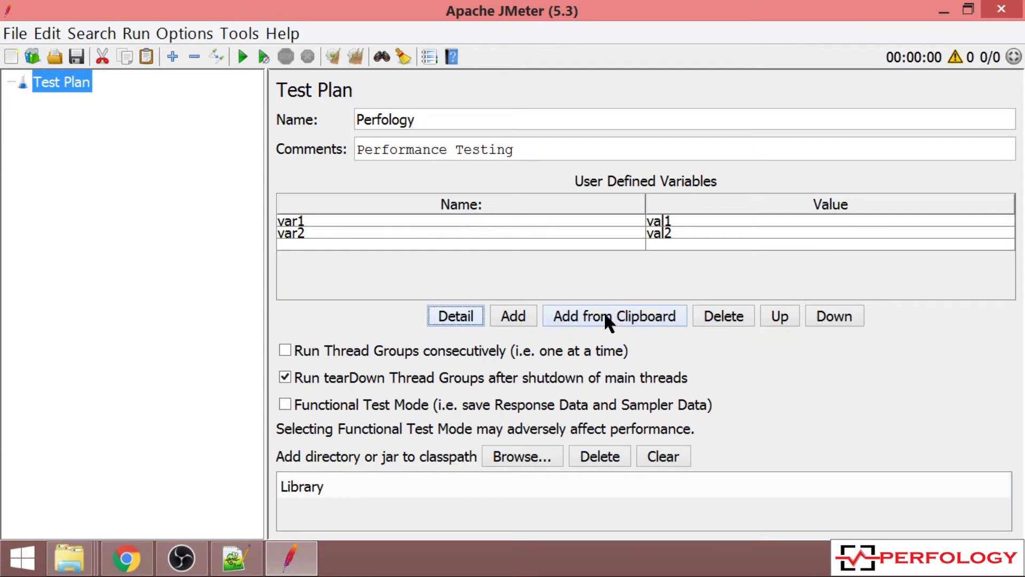
# Step: Add a copy of the var1 variable from the clipboard and delete that copy
pyautogui.click(616, 219)
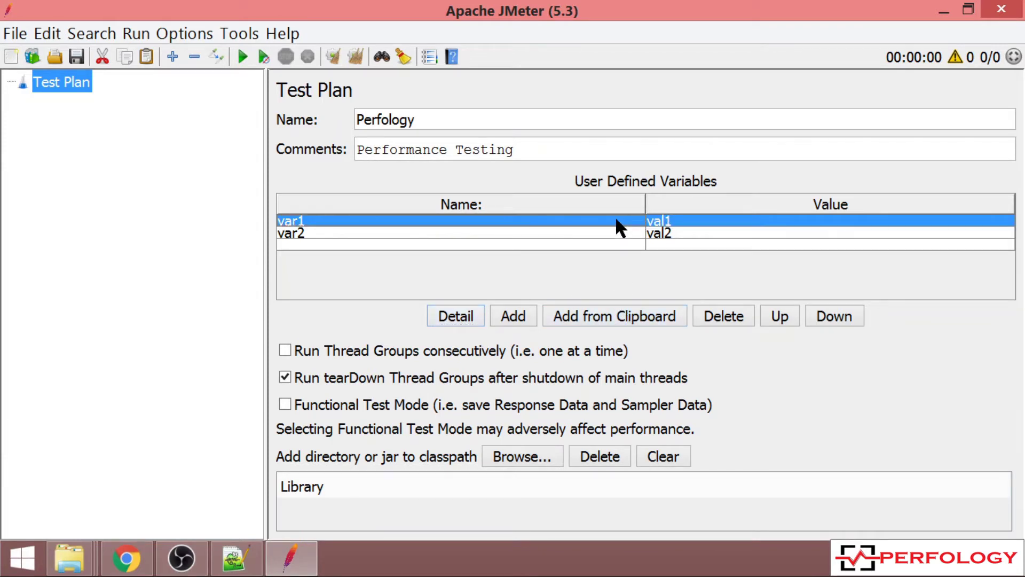
pyautogui.click(598, 316)
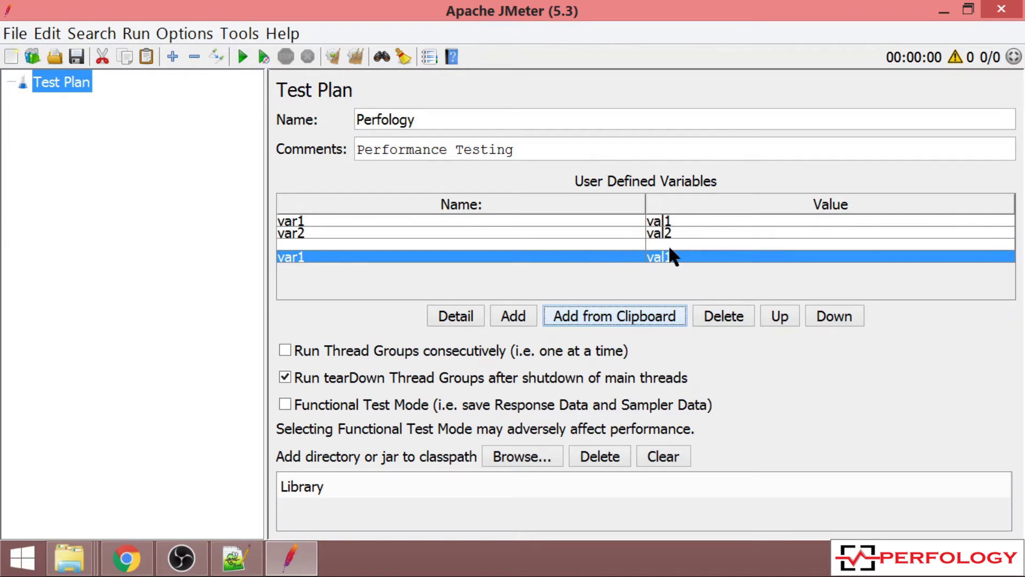
pyautogui.click(718, 317)
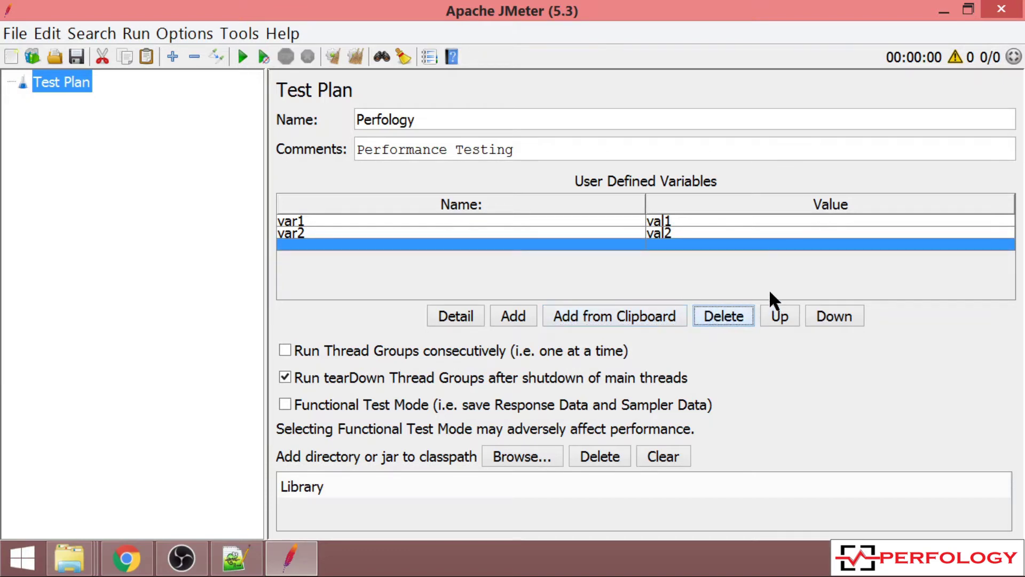
# Step: Move the var2 variable up one row in the user defined variables
pyautogui.click(677, 221)
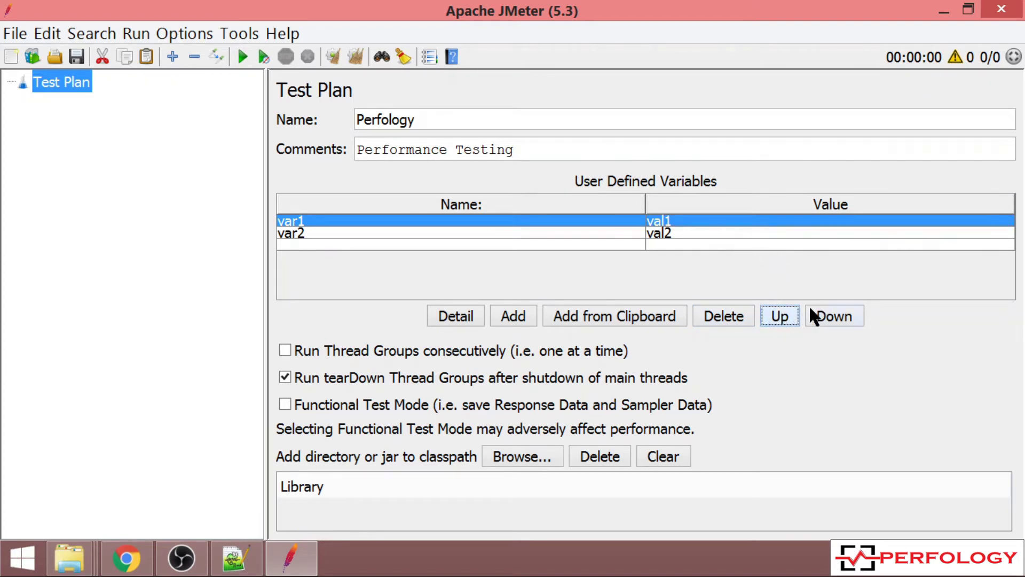
pyautogui.click(726, 233)
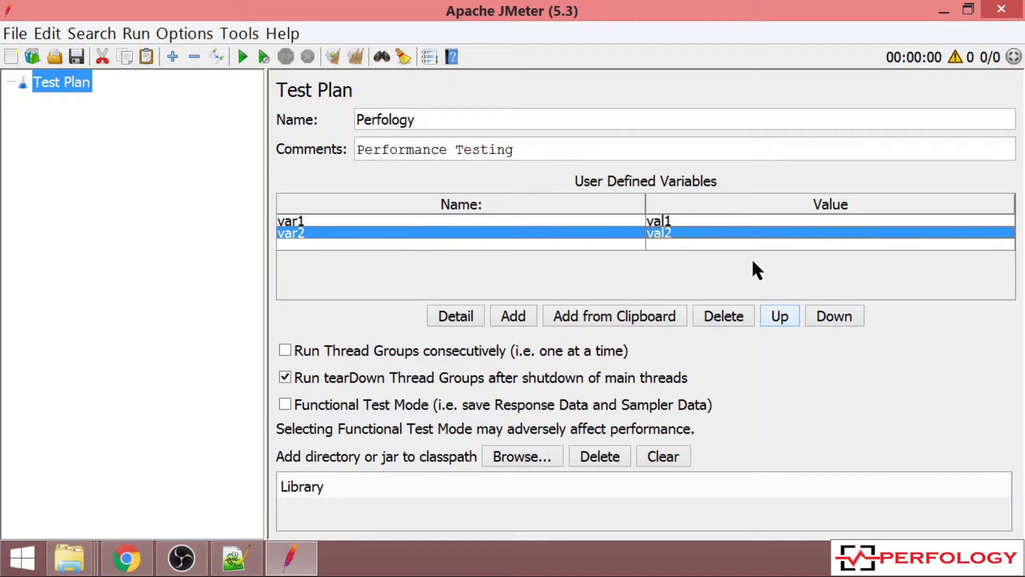
pyautogui.click(779, 316)
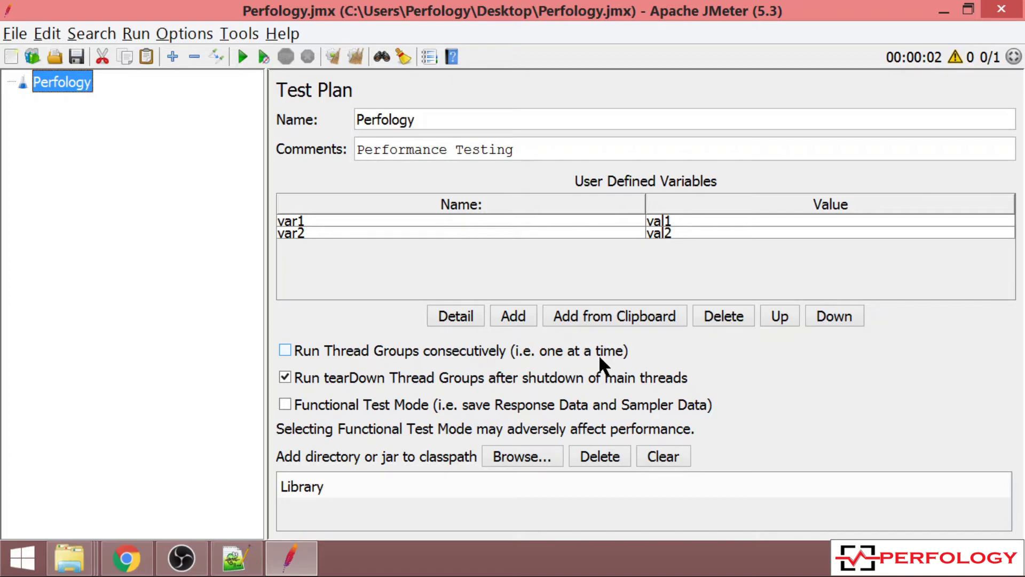
# Step: Try out the test plan options for running thread groups consecutively and for Functional Test Mode
pyautogui.click(286, 348)
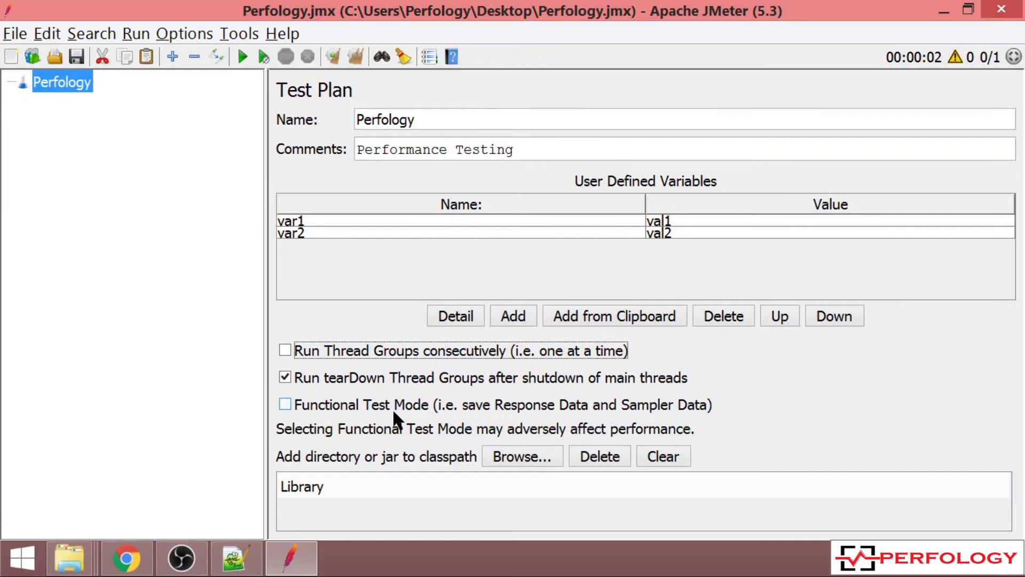
pyautogui.click(287, 404)
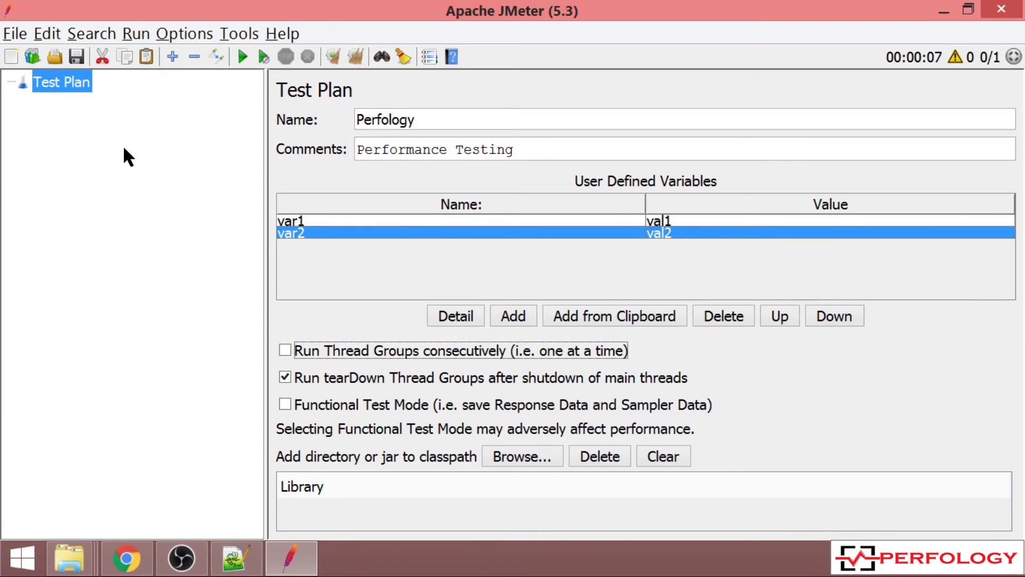
# Step: Add a Thread Group to the Perfology test plan
pyautogui.rightClick(70, 85)
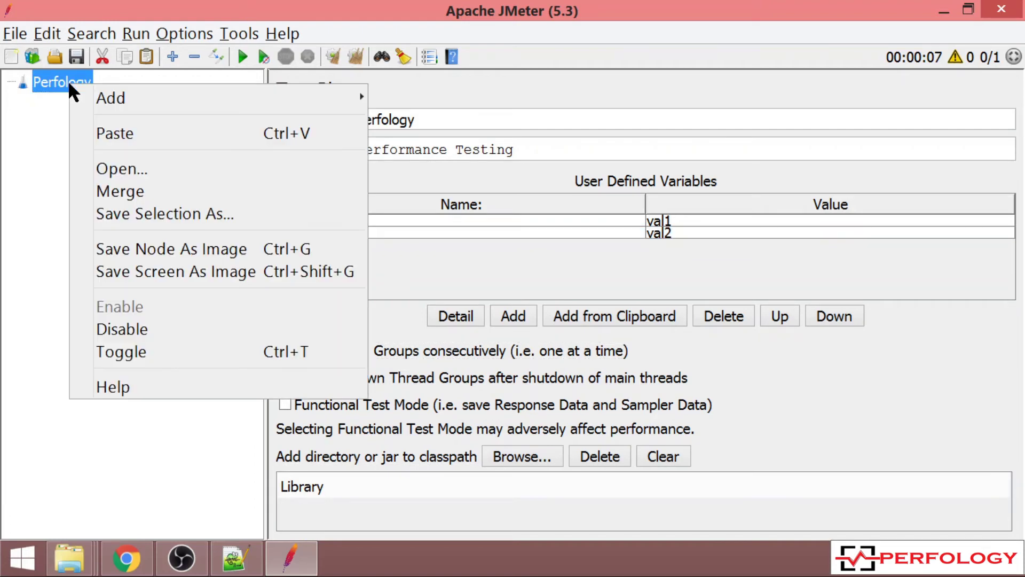
pyautogui.moveTo(104, 96)
pyautogui.moveTo(504, 97)
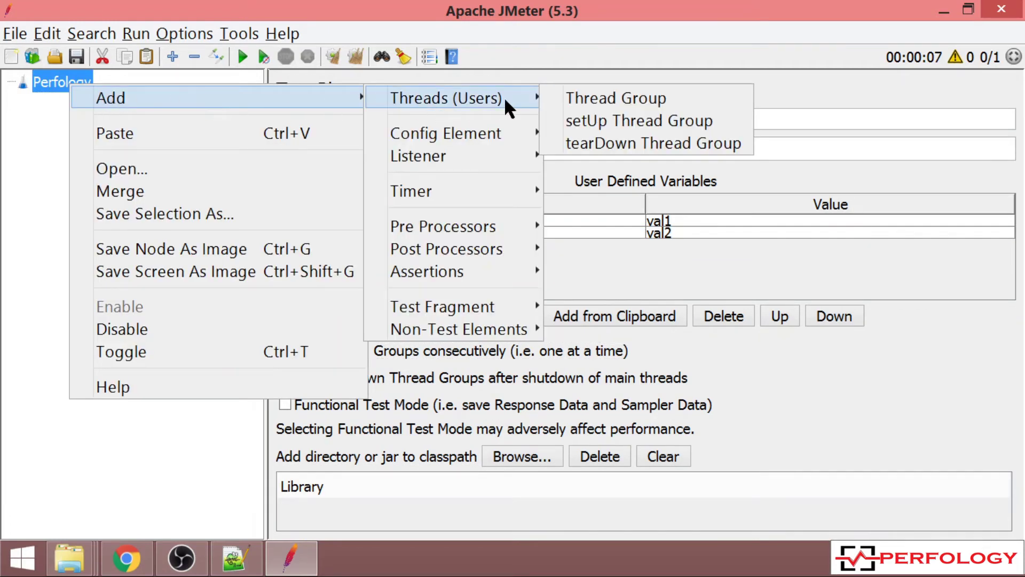
pyautogui.click(578, 98)
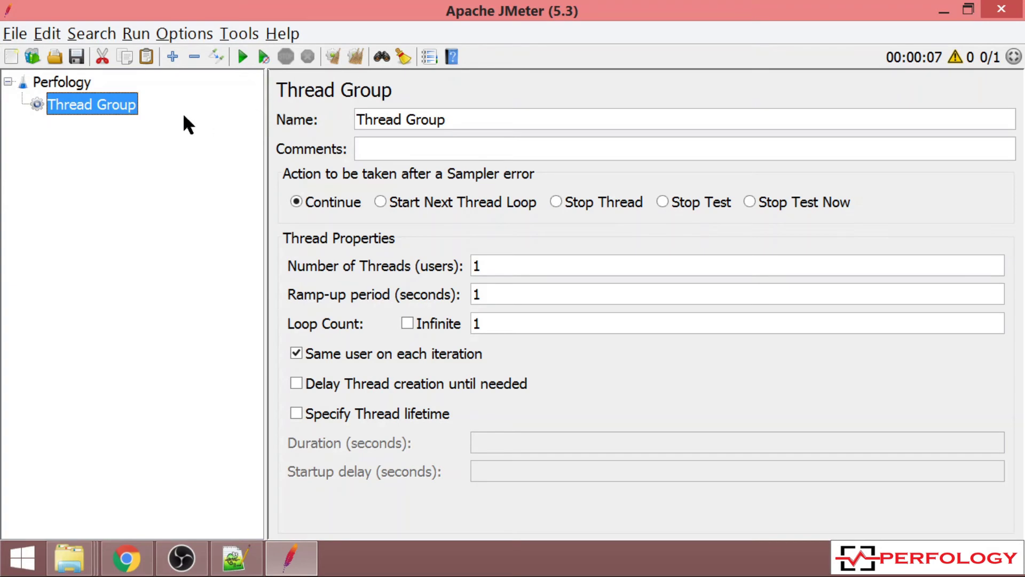
# Step: Add an HTTP Request sampler to the Thread Group and return to the Thread Group's settings
pyautogui.rightClick(104, 100)
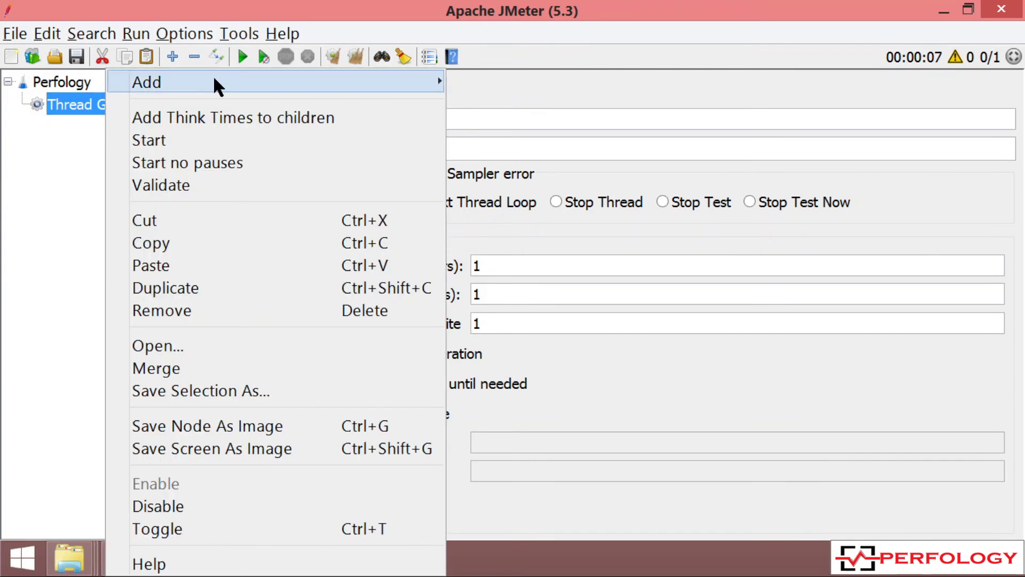
pyautogui.moveTo(215, 80)
pyautogui.moveTo(522, 82)
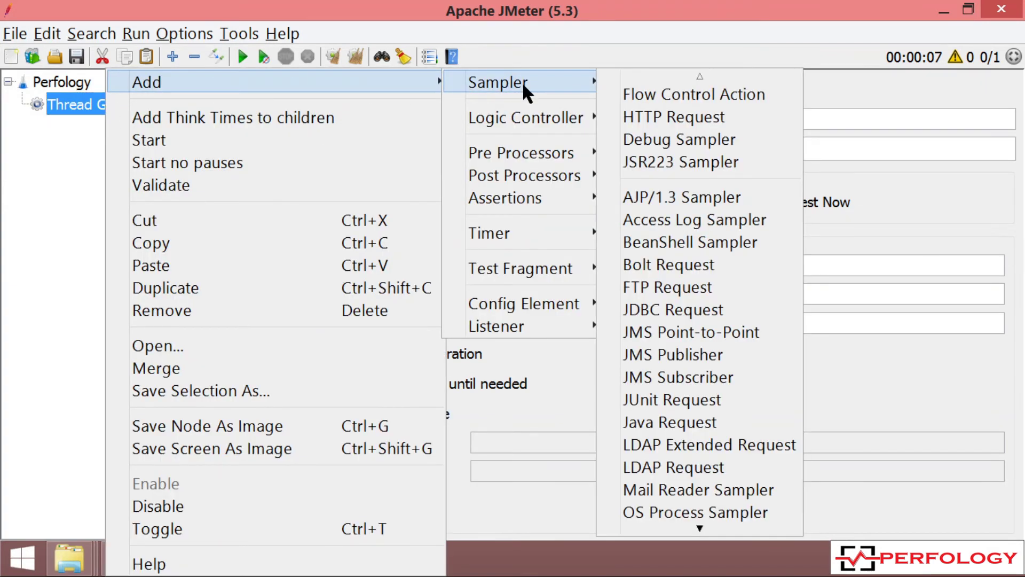
pyautogui.click(652, 114)
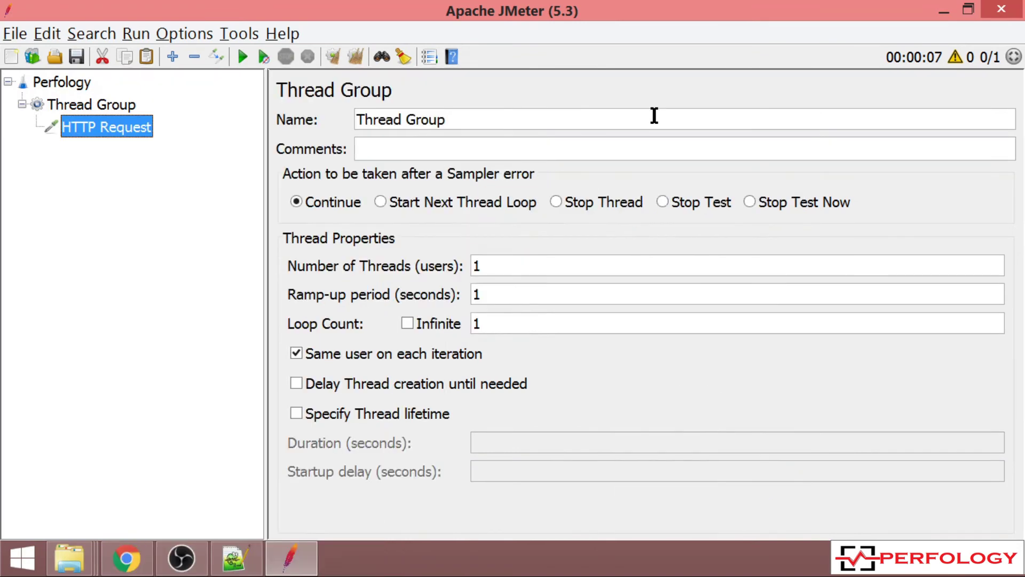
pyautogui.click(102, 106)
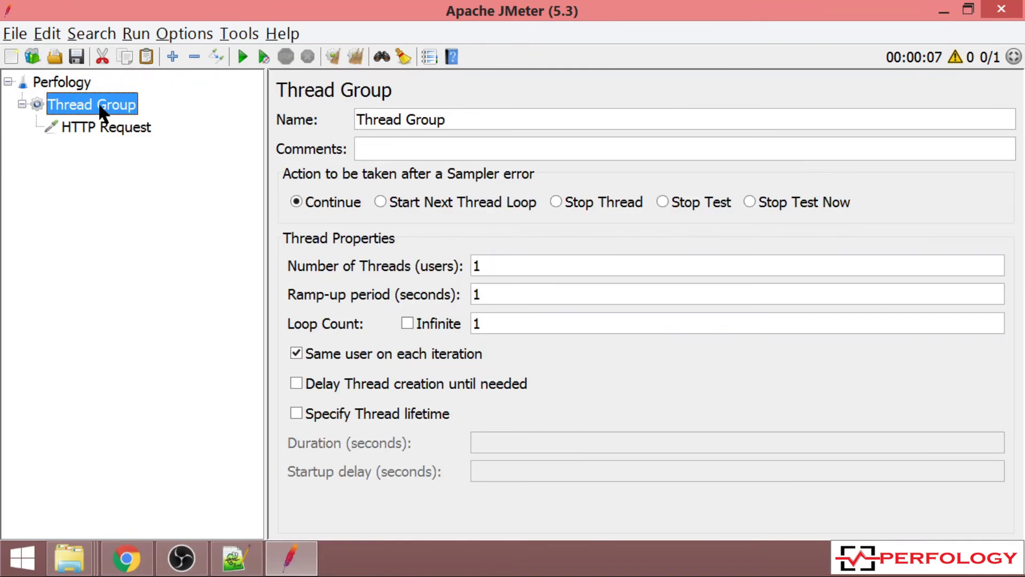
# Step: Add a View Results Tree listener to the Thread Group
pyautogui.rightClick(98, 101)
pyautogui.moveTo(324, 81)
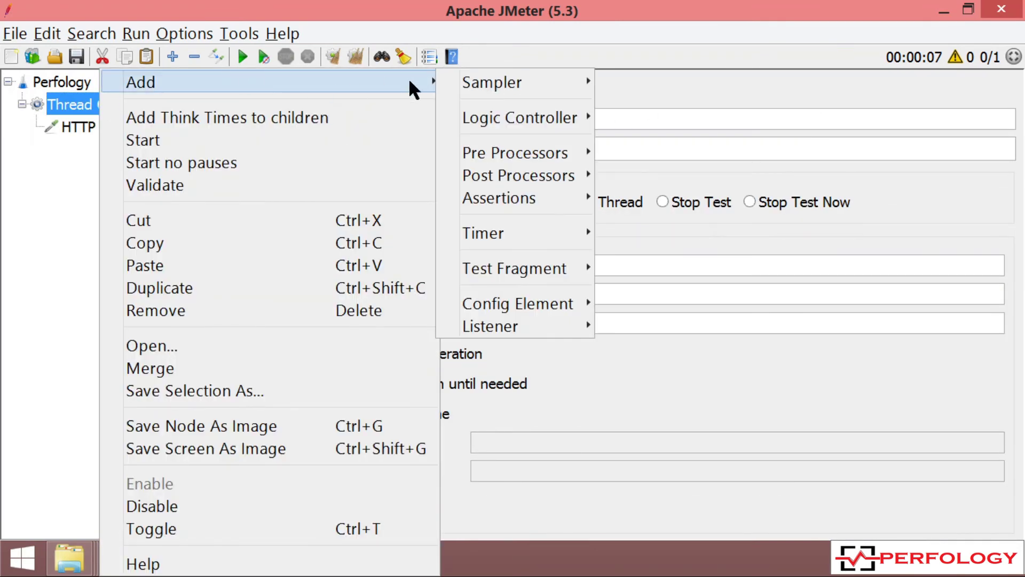
pyautogui.moveTo(533, 328)
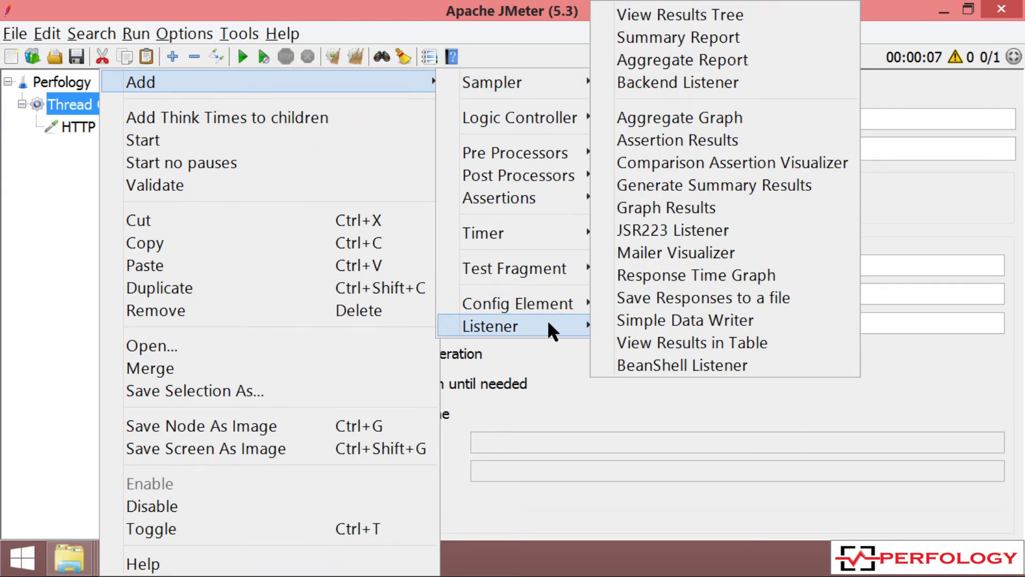
pyautogui.moveTo(582, 303)
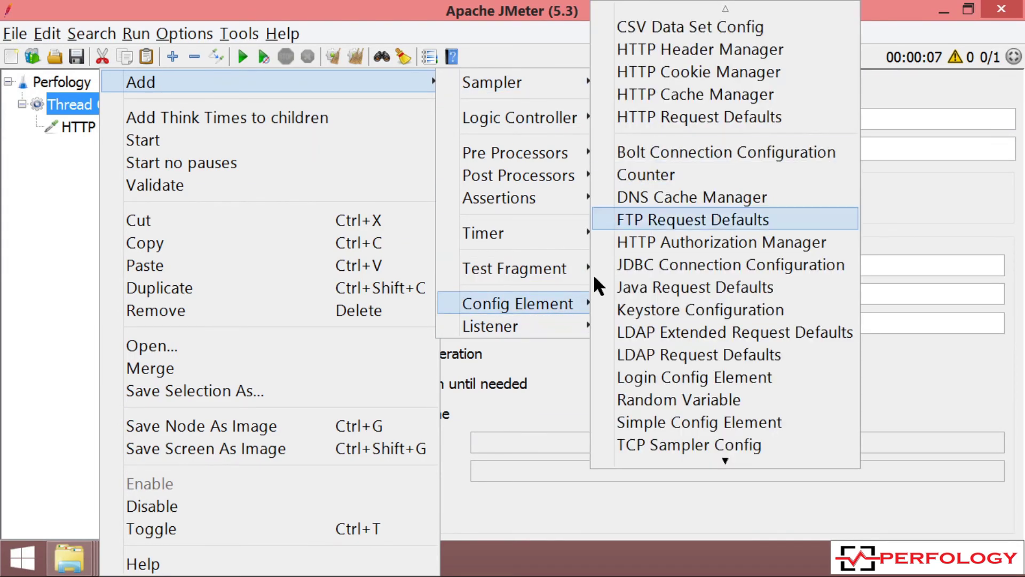
pyautogui.moveTo(585, 326)
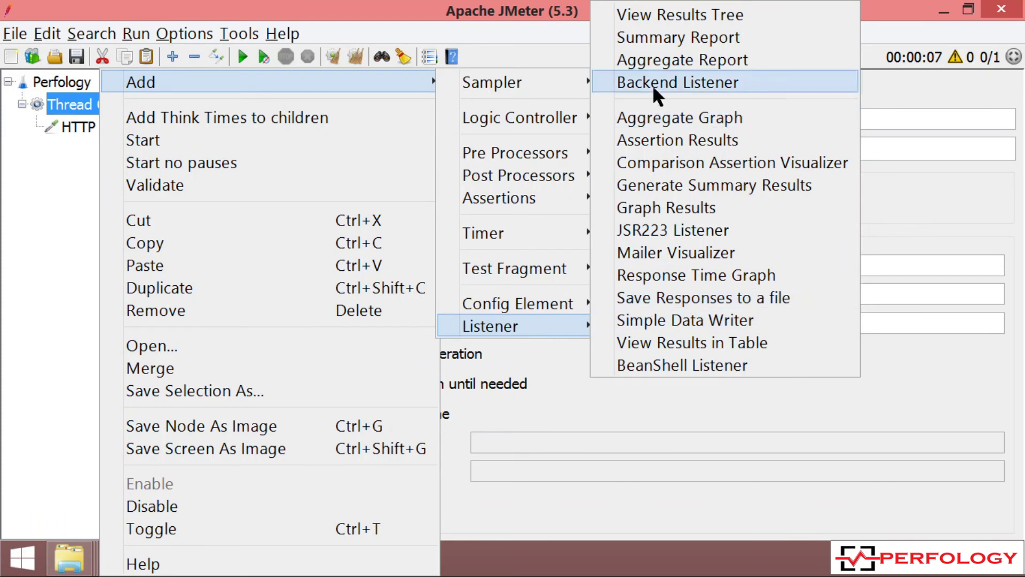
pyautogui.click(667, 14)
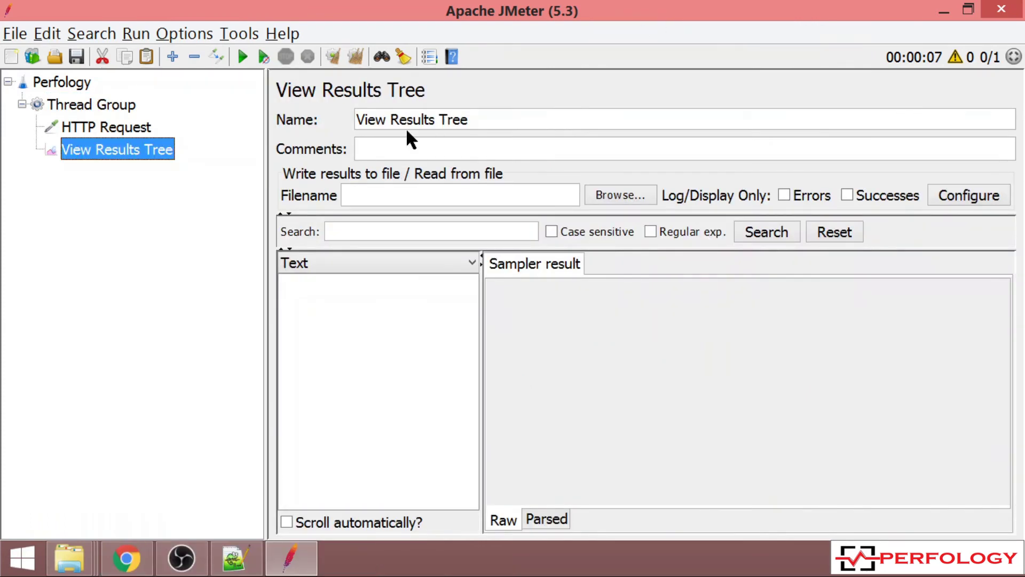
pyautogui.click(110, 108)
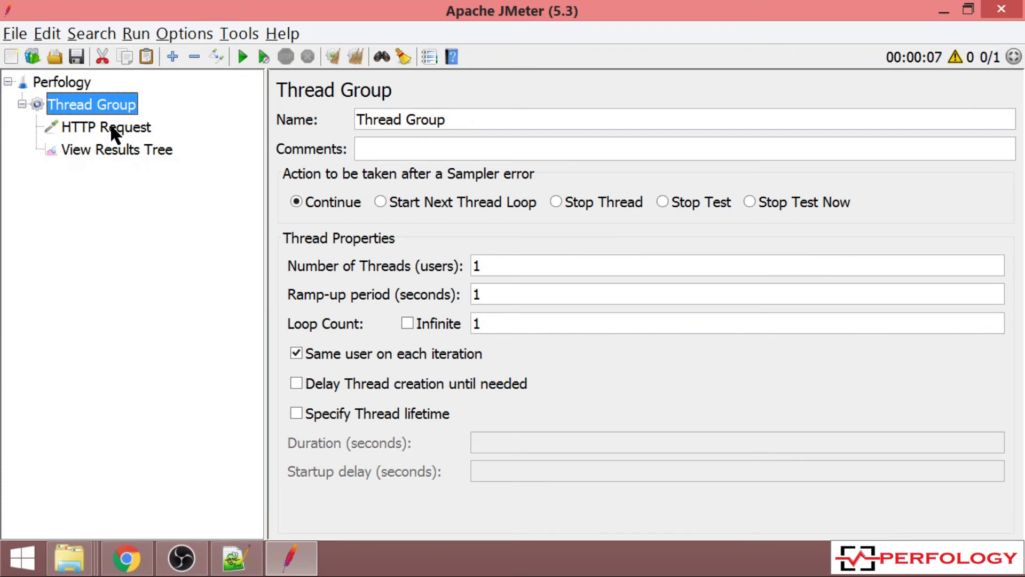
pyautogui.click(113, 131)
pyautogui.click(114, 152)
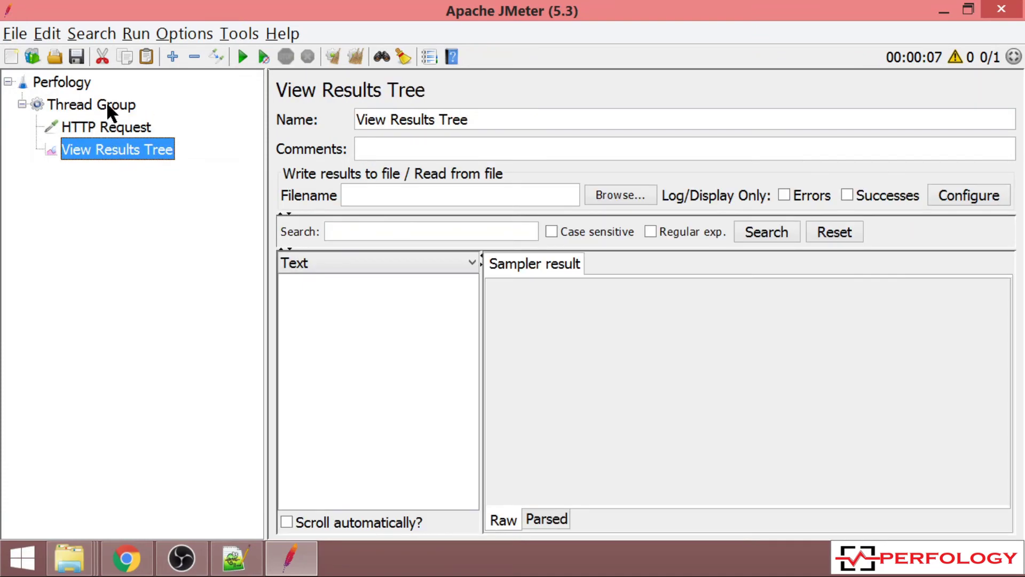
pyautogui.click(109, 131)
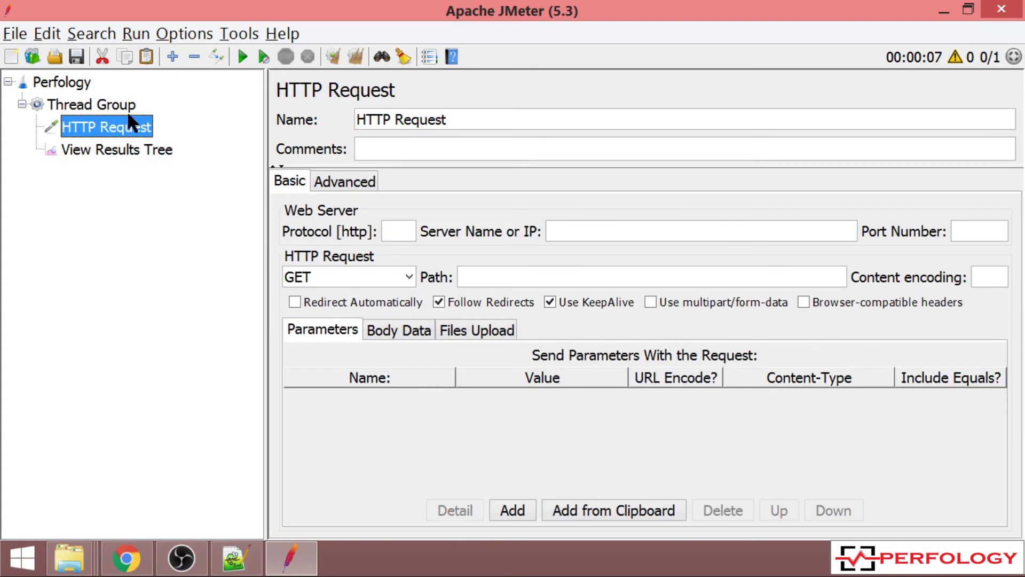
pyautogui.click(559, 231)
pyautogui.write('www.')
pyautogui.press('BackSpace')
pyautogui.press('BackSpace')
pyautogui.write('.ggo')
pyautogui.press('BackSpace')
pyautogui.press('BackSpace')
pyautogui.press('BackSpace')
pyautogui.press('BackSpace')
pyautogui.press('BackSpace')
pyautogui.press('BackSpace')
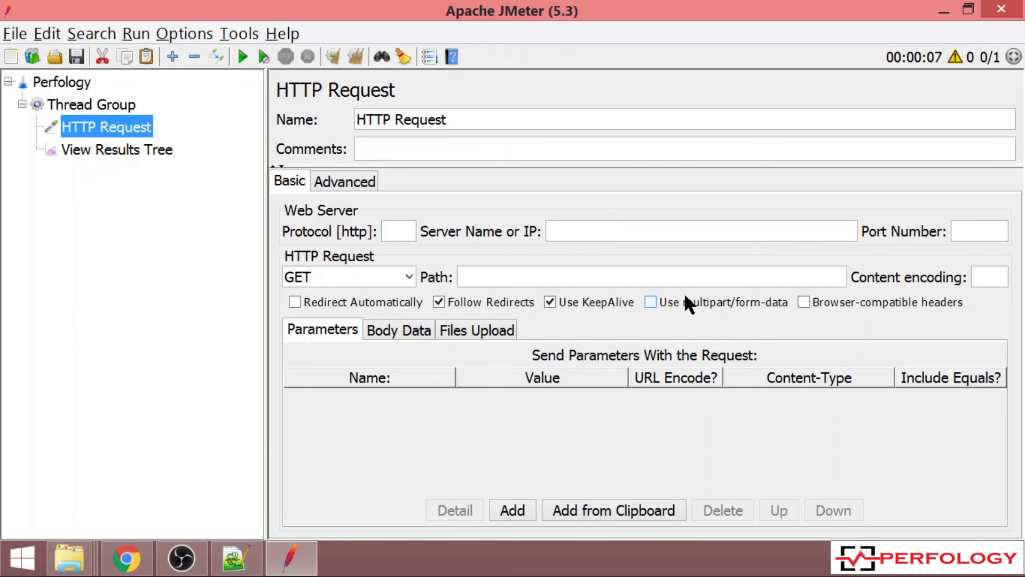
pyautogui.write('www.google')
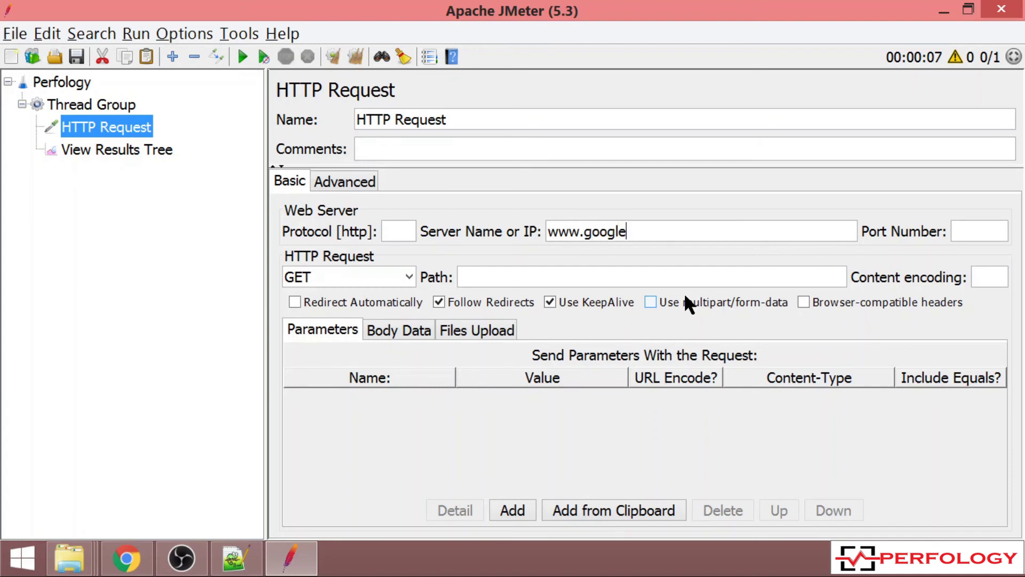
pyautogui.write('.com')
# Step: Set the Thread Group's loop count to 5
pyautogui.click(91, 106)
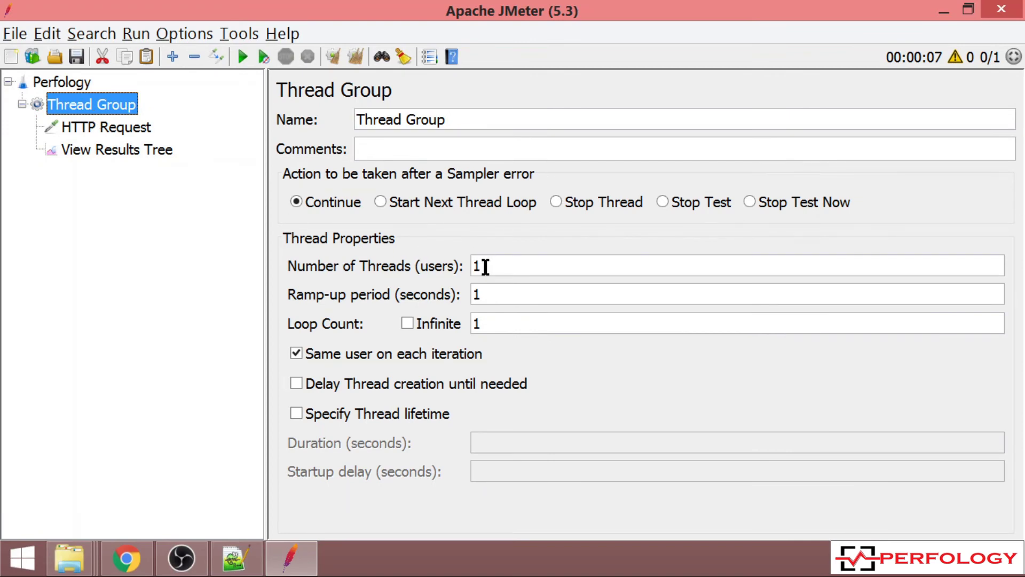
pyautogui.moveTo(487, 323); pyautogui.dragTo(462, 322)
pyautogui.write('5')
# Step: Run the test with the View Results Tree open, saving the test plan first as Perfology.jmx on the Desktop
pyautogui.click(137, 150)
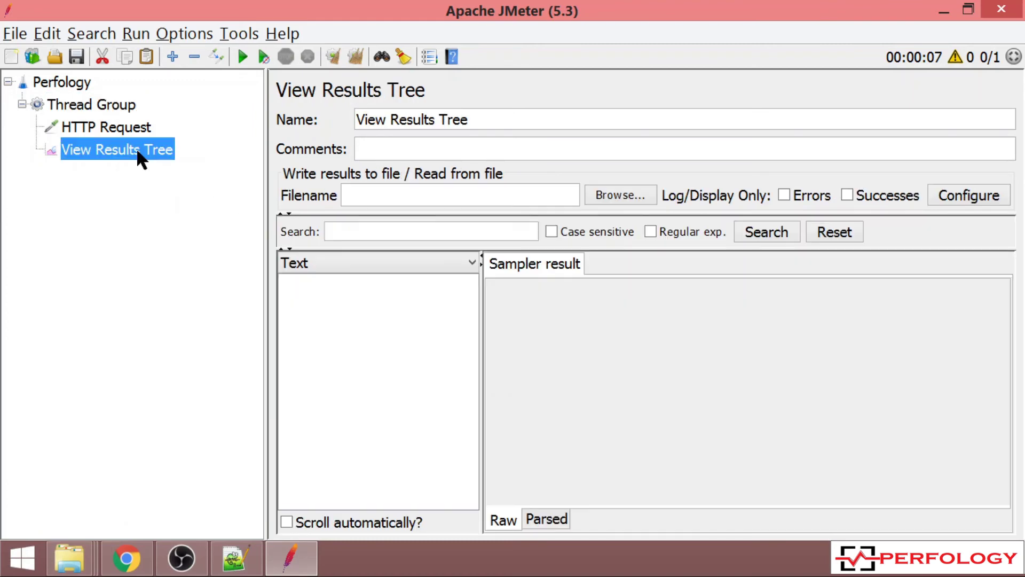
pyautogui.click(241, 56)
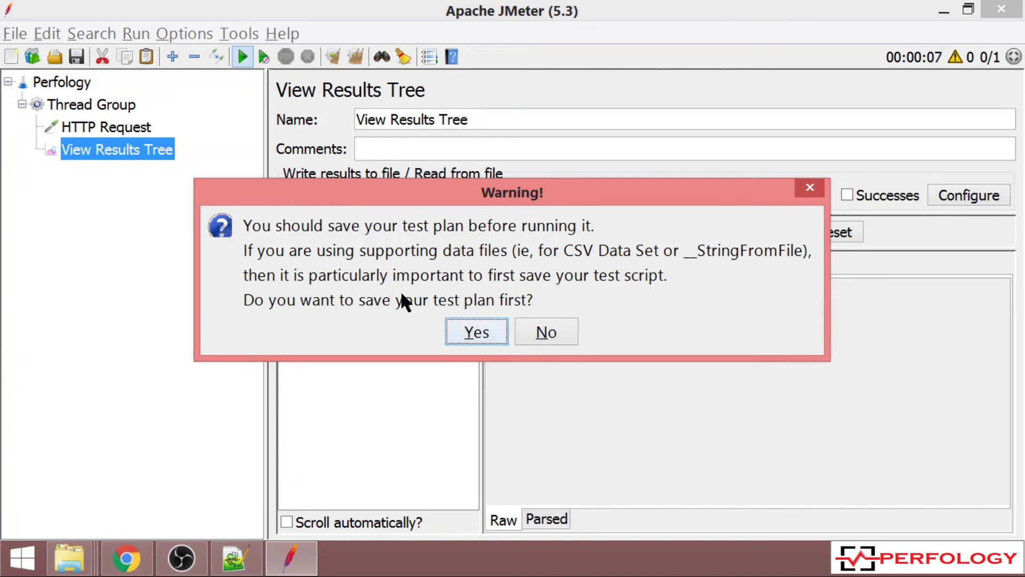
pyautogui.click(466, 332)
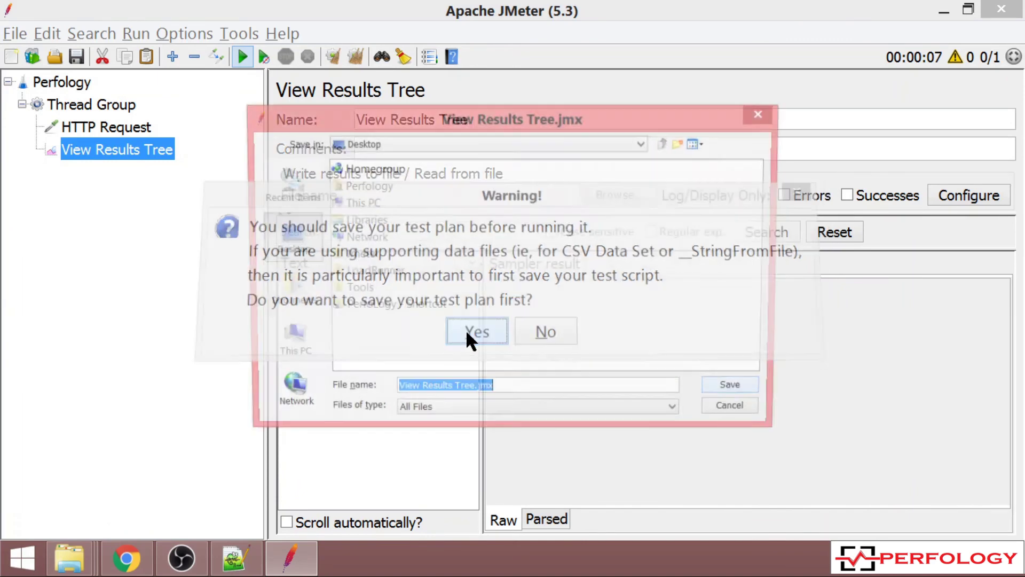
pyautogui.click(474, 391)
pyautogui.hotkey('shift', 'Home')
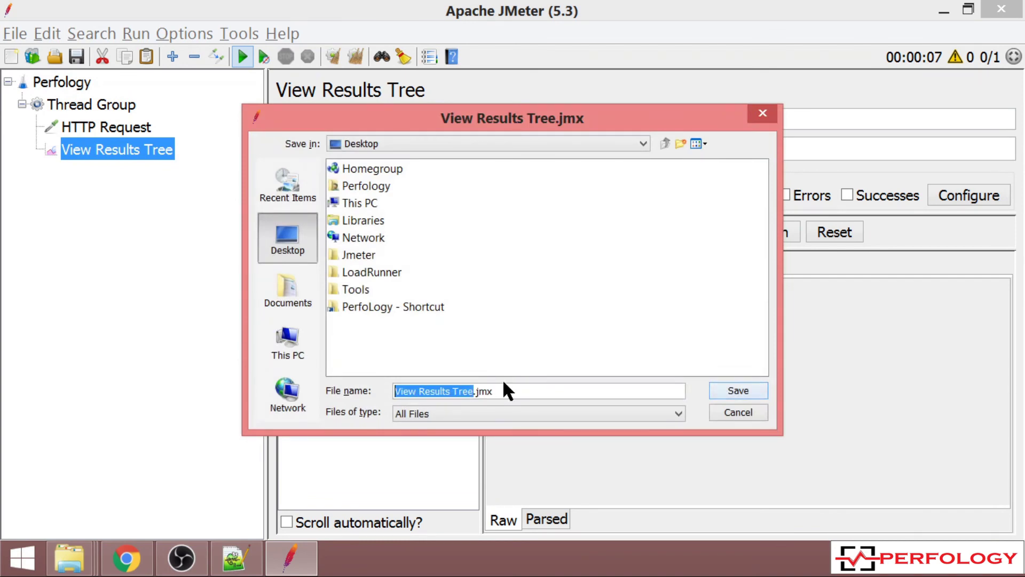
pyautogui.press('BackSpace')
pyautogui.write('Per')
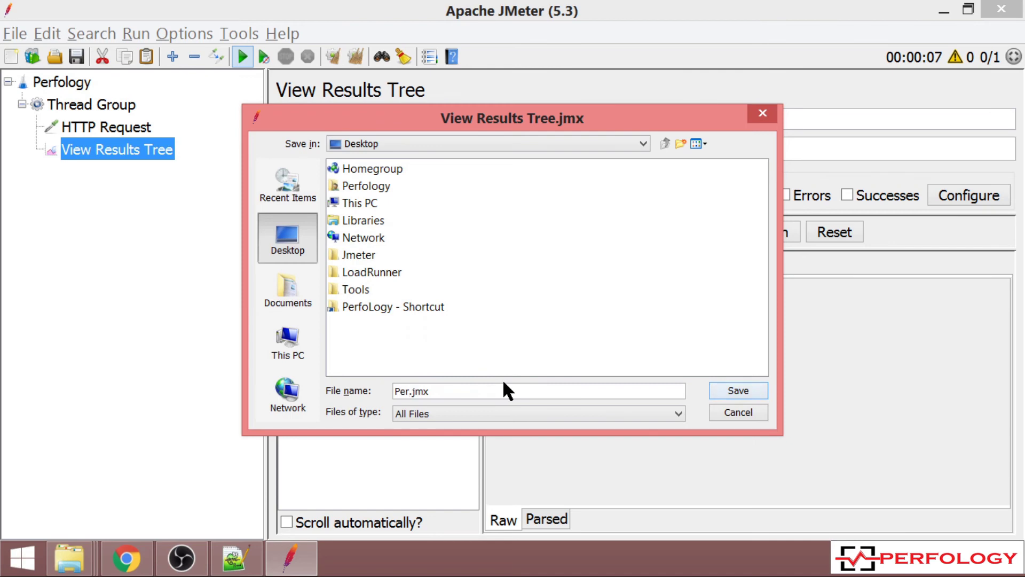
pyautogui.write('fology')
pyautogui.click(727, 391)
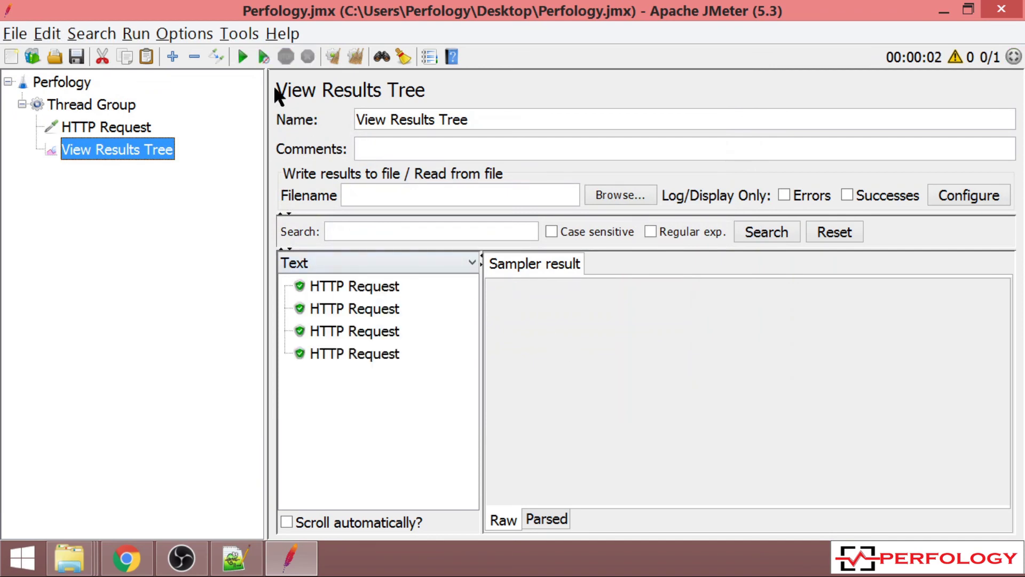
# Step: Examine the request body and response data of the first HTTP Request result
pyautogui.click(362, 286)
pyautogui.click(591, 263)
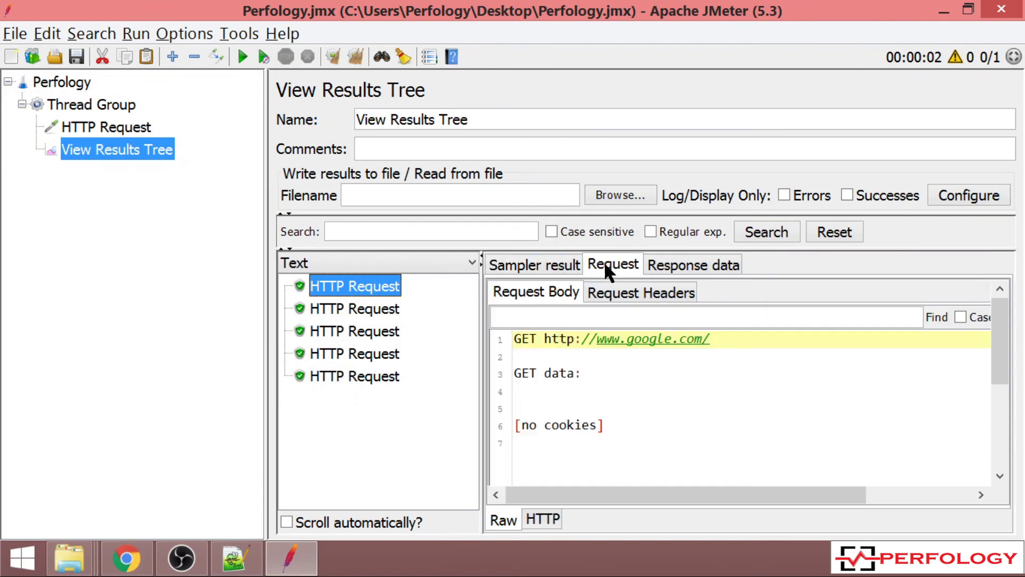
pyautogui.click(662, 265)
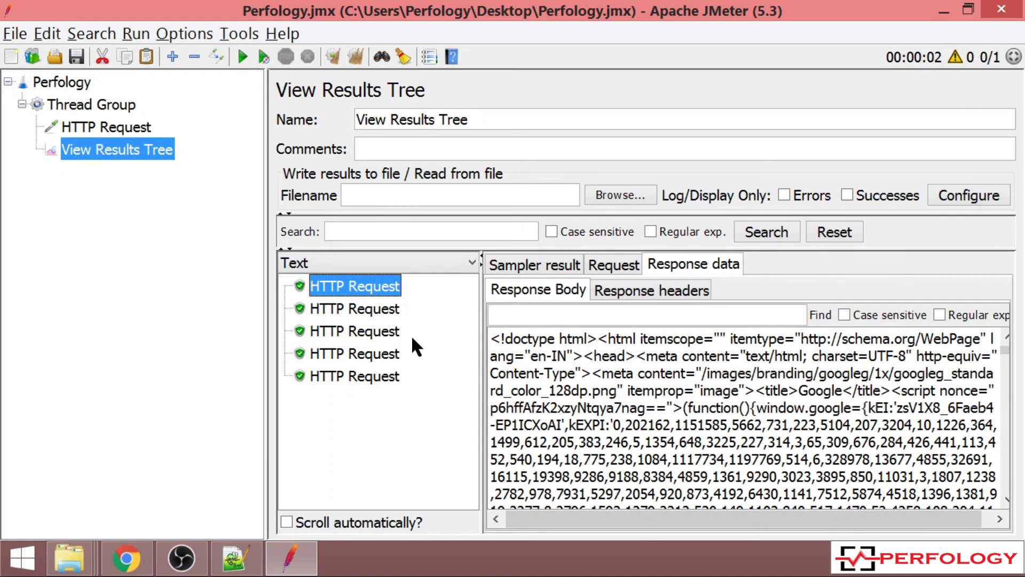
# Step: Examine the second HTTP Request result's sampler details, request body and headers, and response body and headers
pyautogui.click(393, 307)
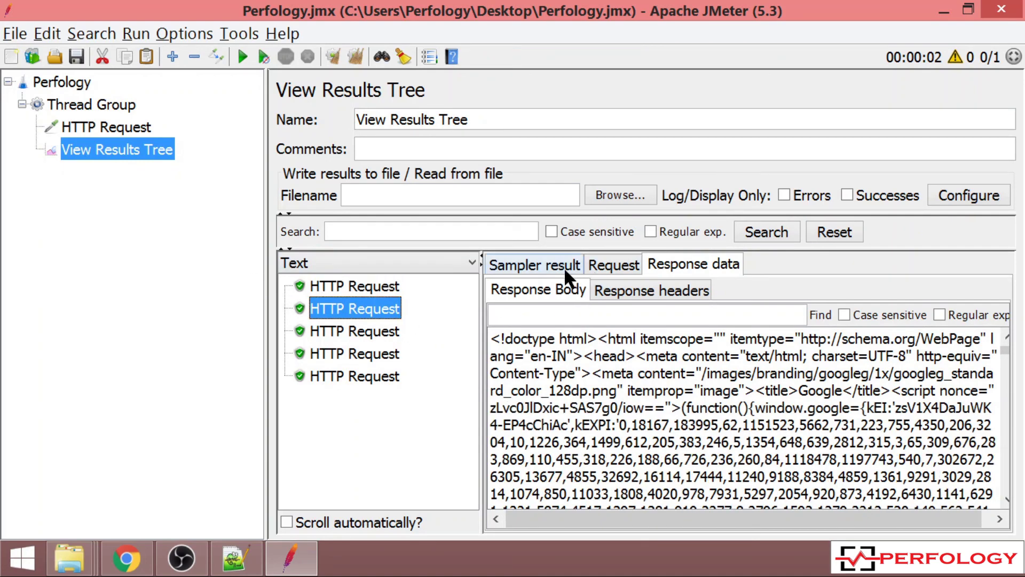
pyautogui.click(546, 264)
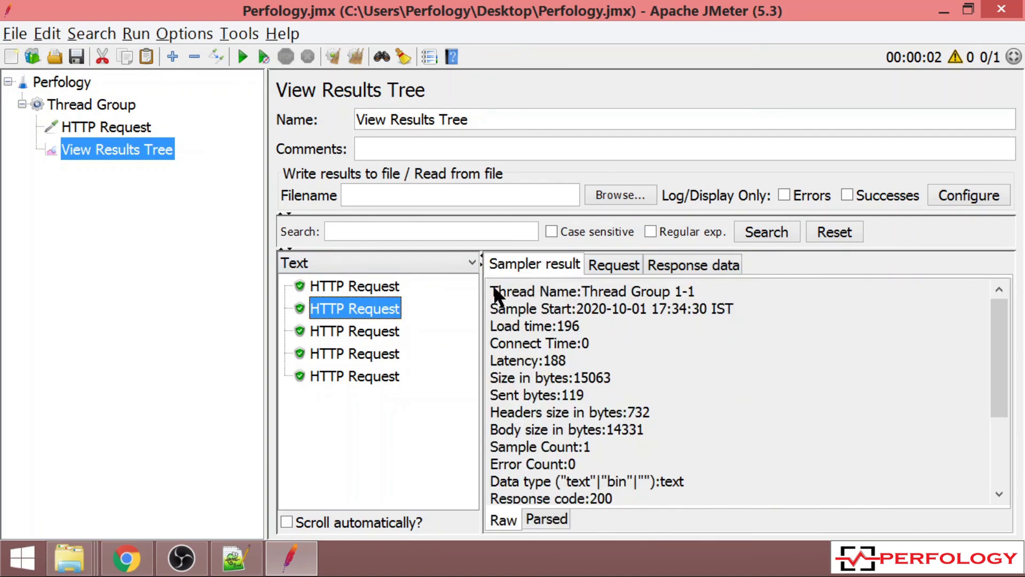
pyautogui.moveTo(494, 291); pyautogui.dragTo(588, 459)
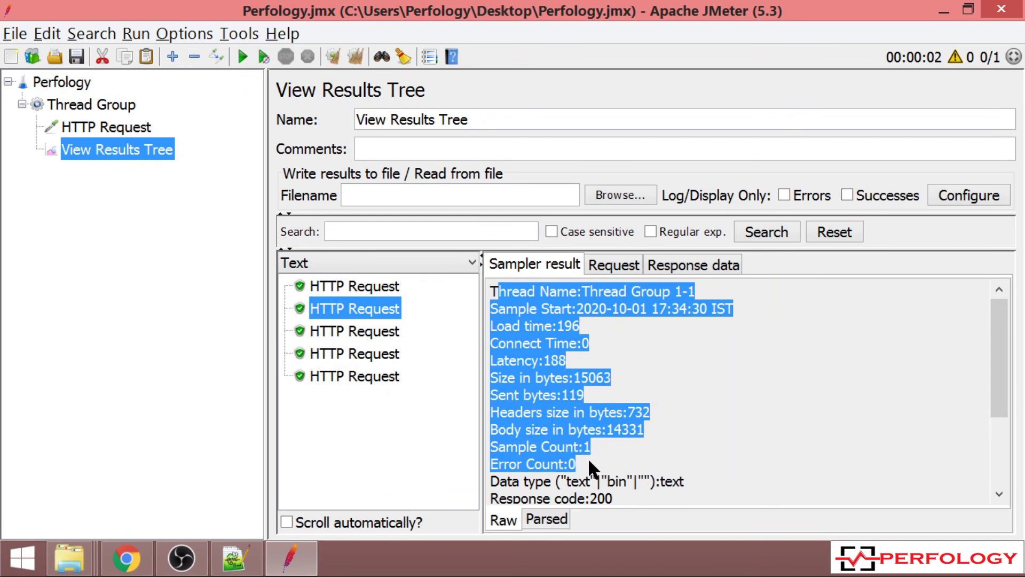
pyautogui.click(611, 266)
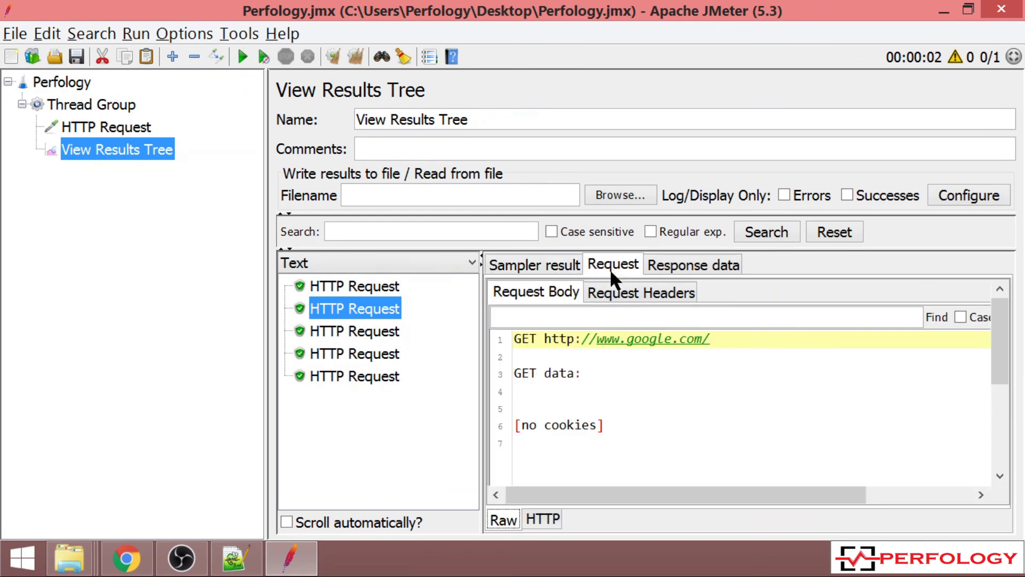
pyautogui.click(632, 297)
pyautogui.click(668, 267)
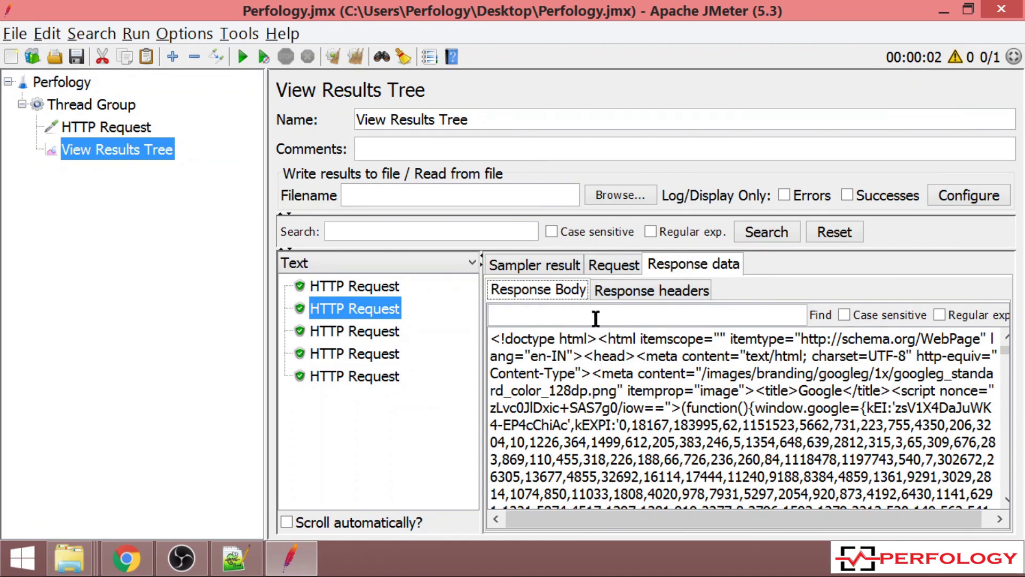
pyautogui.click(640, 293)
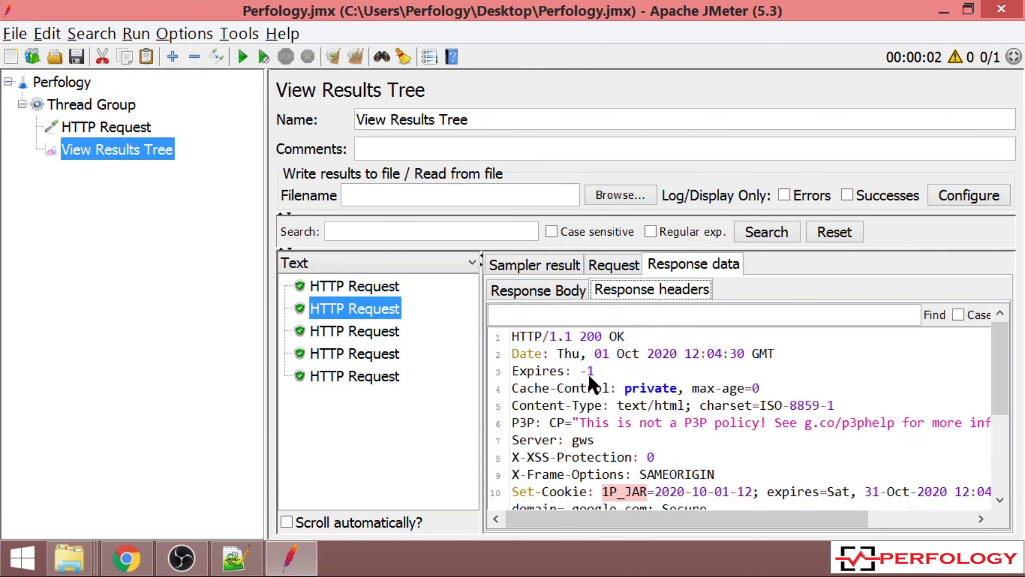